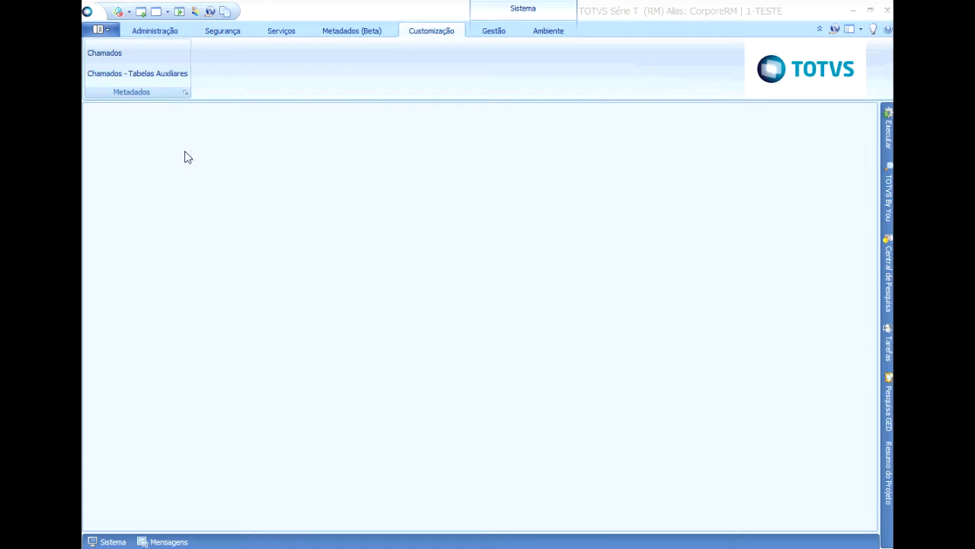
# Create an area in the call auxiliary tables with code RH and description "Recursos Humanos", and save it.
pyautogui.click(152, 74)
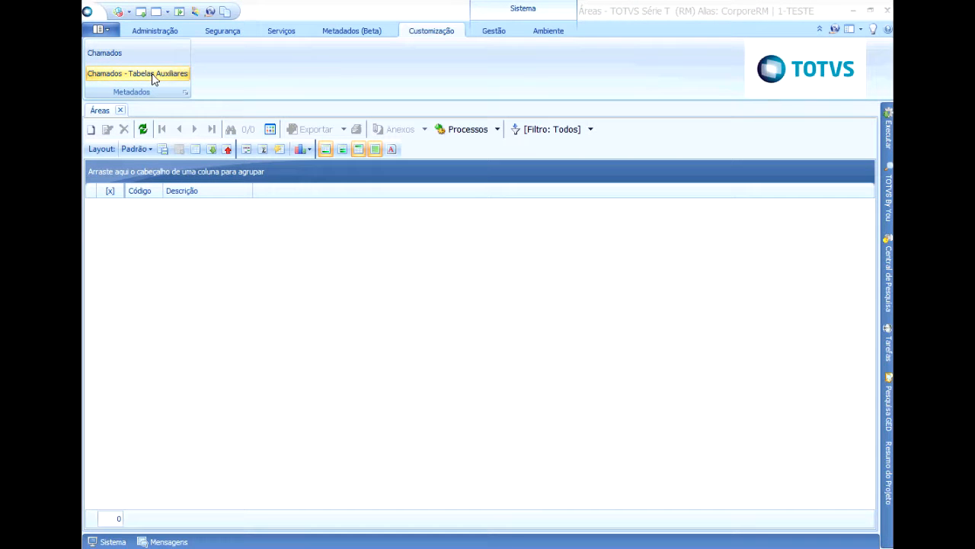
pyautogui.click(91, 130)
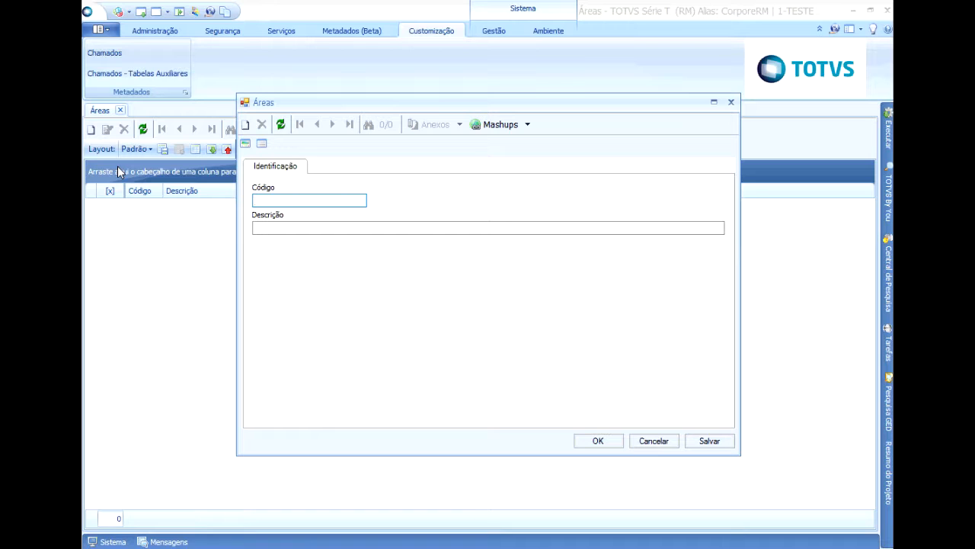
pyautogui.write('RH')
pyautogui.press('Tab')
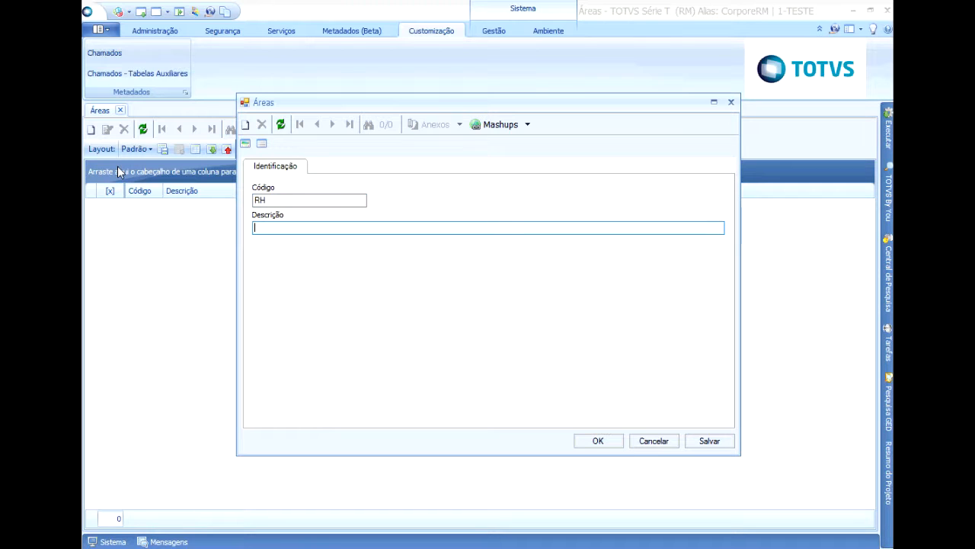
pyautogui.write('C')
pyautogui.write('rR')
pyautogui.write('ecursos Humanos')
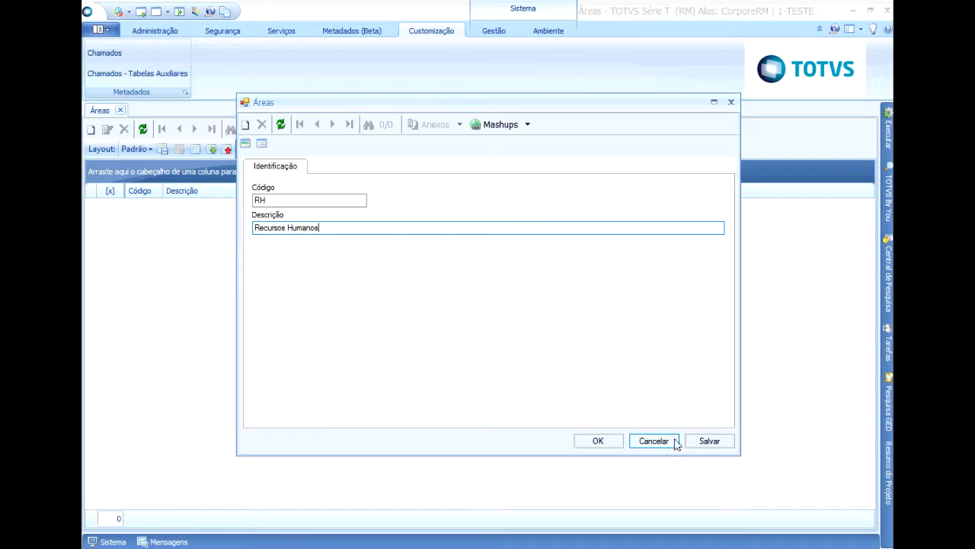
pyautogui.click(707, 440)
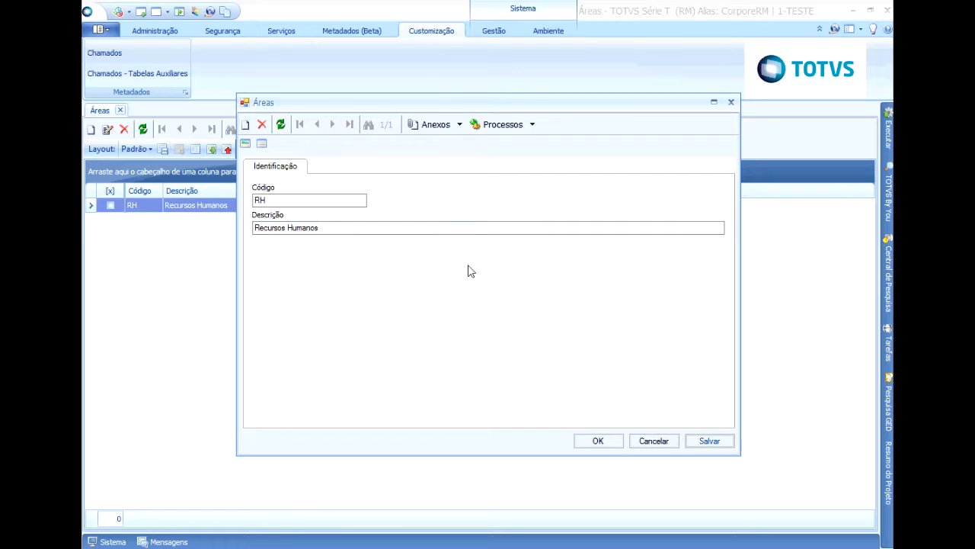
# Add a Grupo de Atendimento to the Recursos Humanos area with code CAD and description "Cadastro", and save it.
pyautogui.click(459, 125)
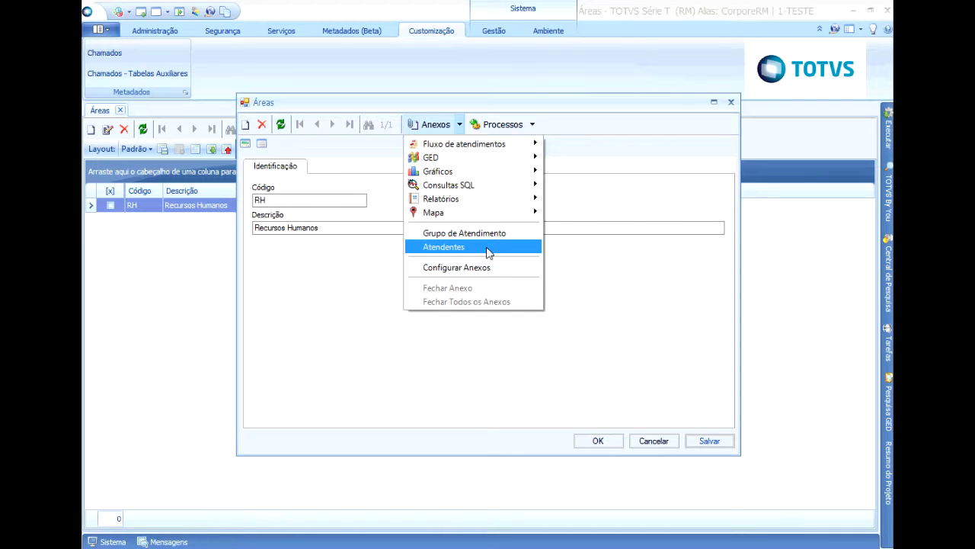
pyautogui.click(468, 234)
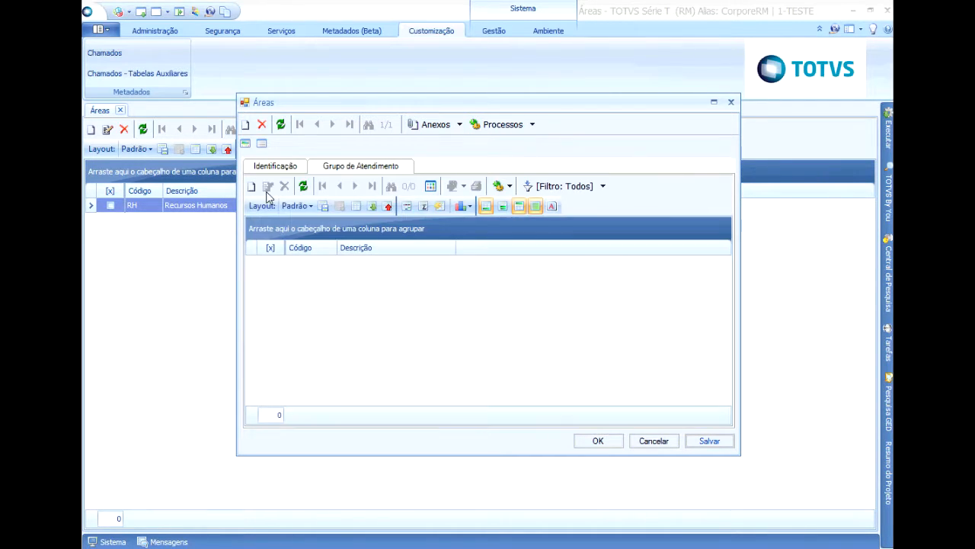
pyautogui.click(252, 186)
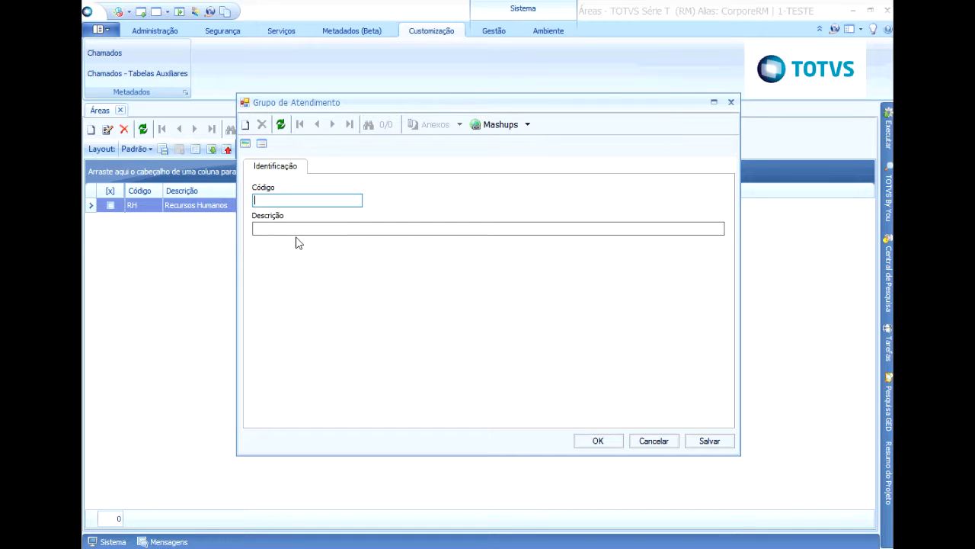
pyautogui.write('CAD')
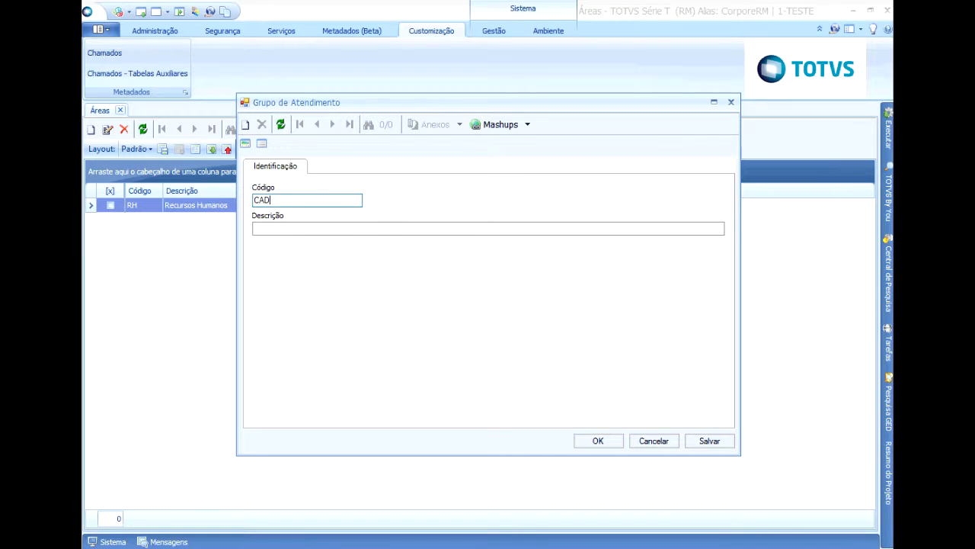
pyautogui.press('Tab')
pyautogui.write('Cadastro')
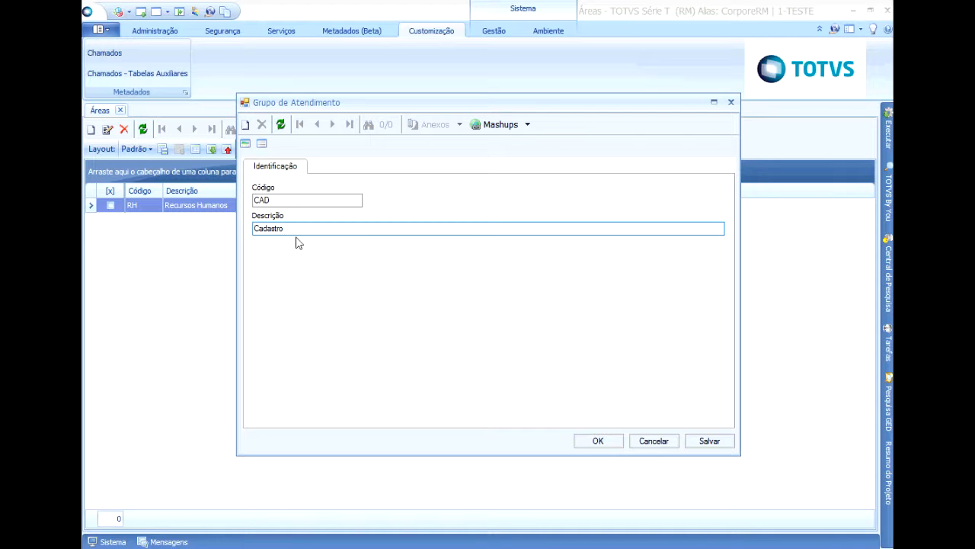
pyautogui.click(709, 440)
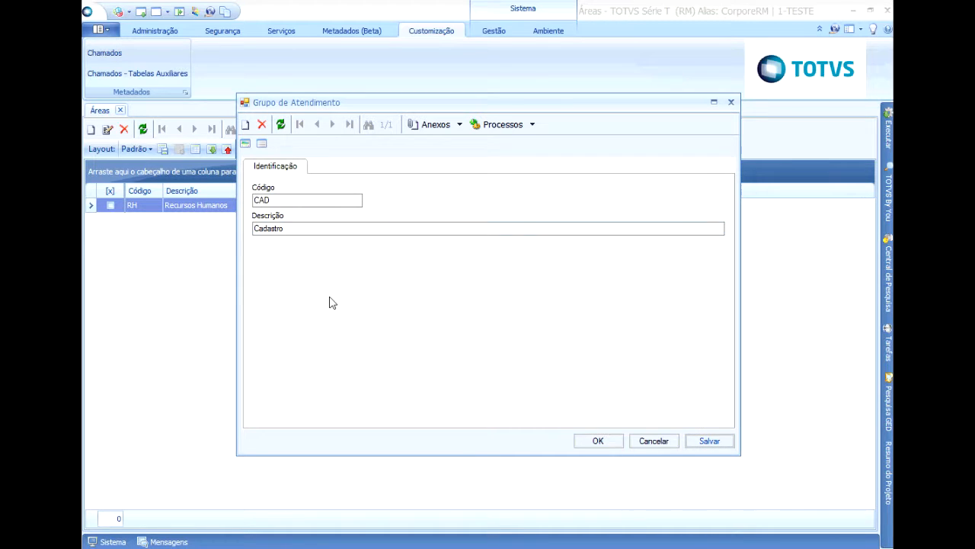
# Add a subject with code OUTROS and description "Outros" to the Cadastro group, and confirm the group and area records.
pyautogui.click(438, 124)
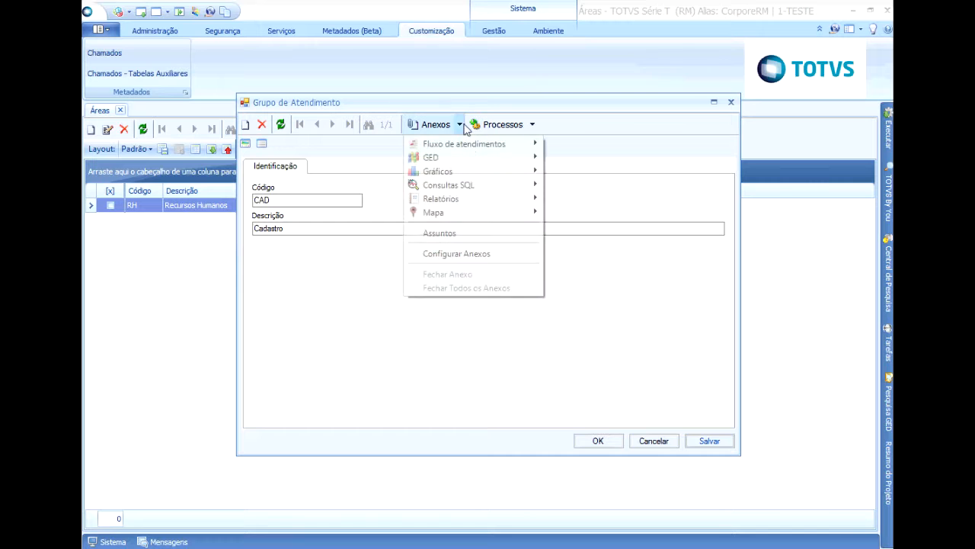
pyautogui.click(468, 233)
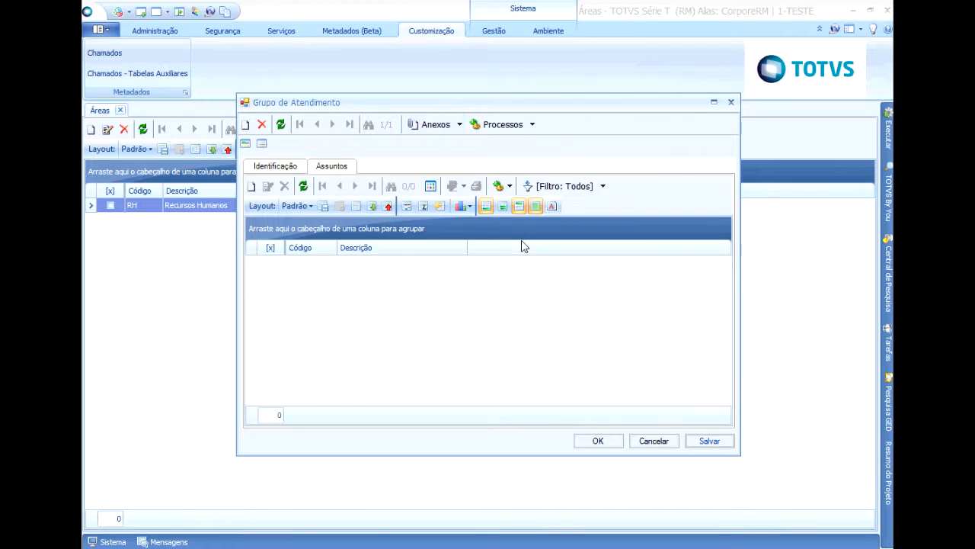
pyautogui.click(257, 190)
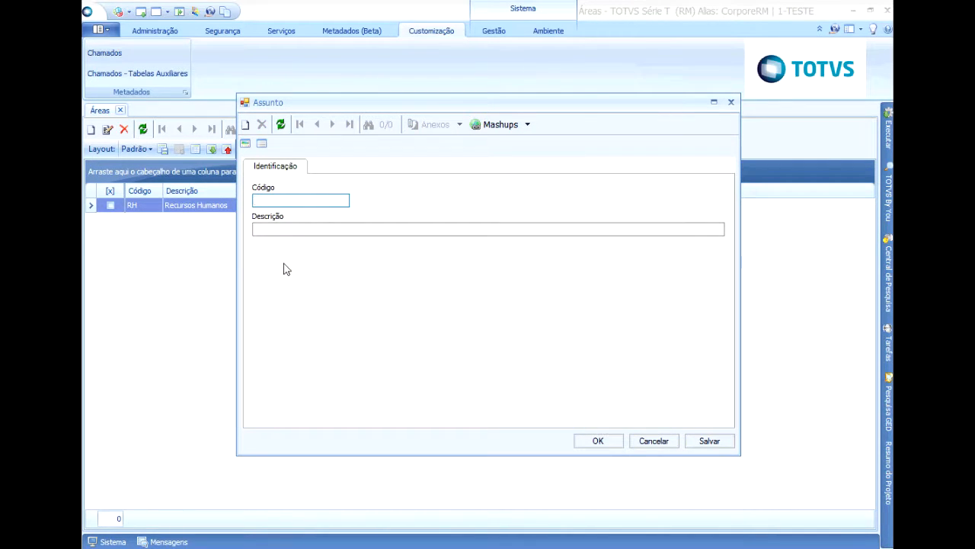
pyautogui.write('OUTROS')
pyautogui.press('Tab')
pyautogui.write('O')
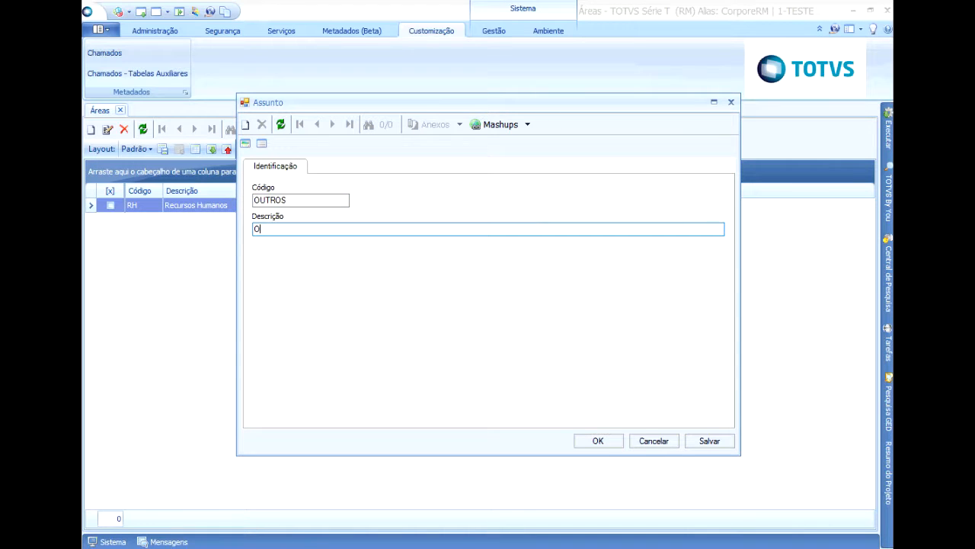
pyautogui.write('utros')
pyautogui.press('Return')
pyautogui.click(598, 440)
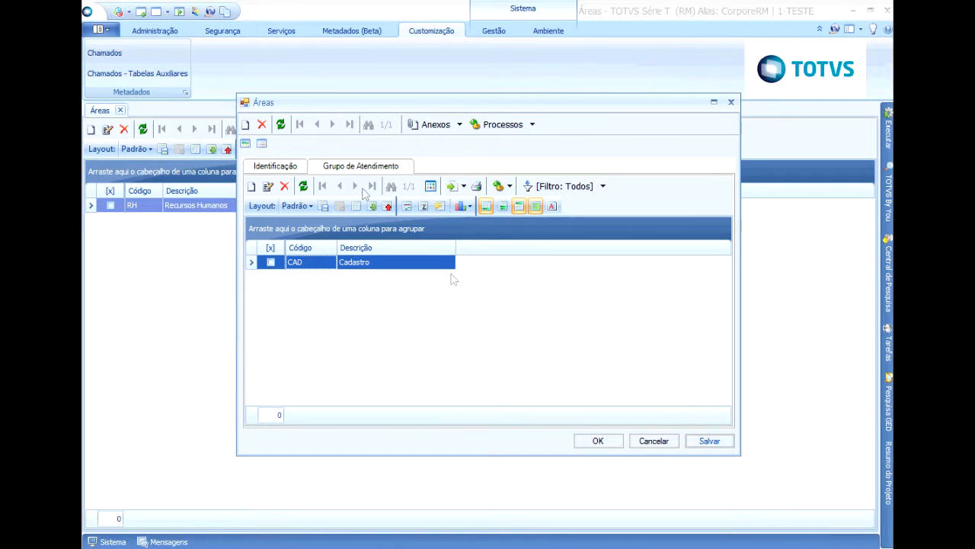
pyautogui.click(350, 262)
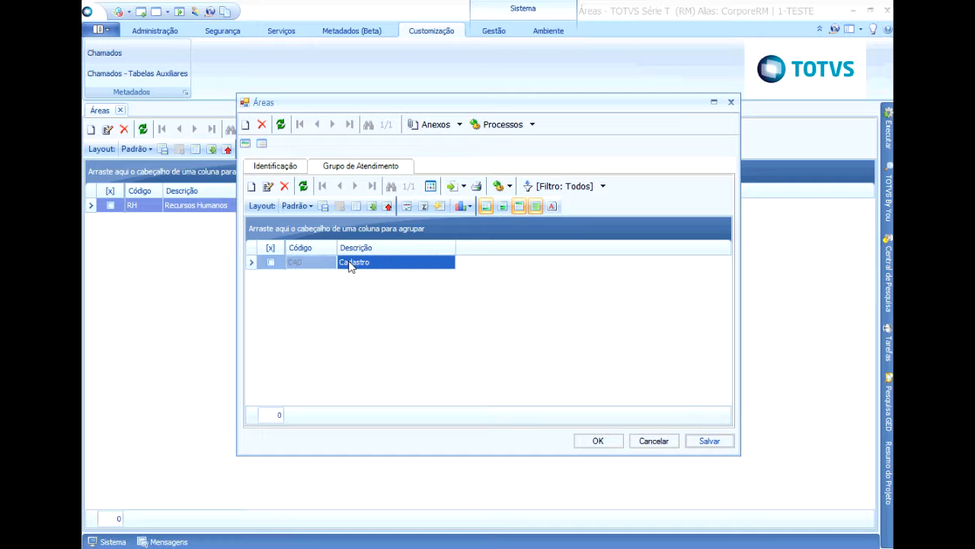
pyautogui.click(589, 441)
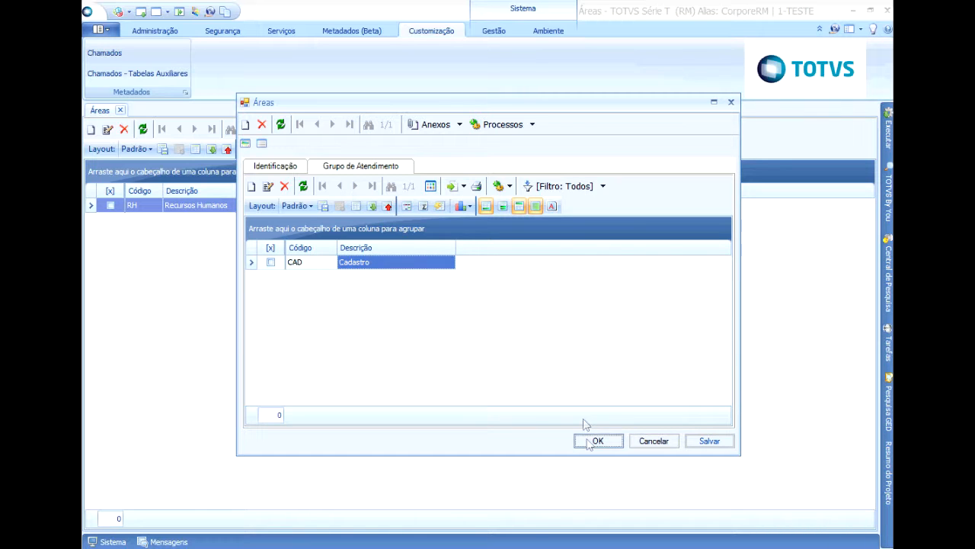
# Add the user mestre as an attendant of the Recursos Humanos area and save the record.
pyautogui.click(420, 131)
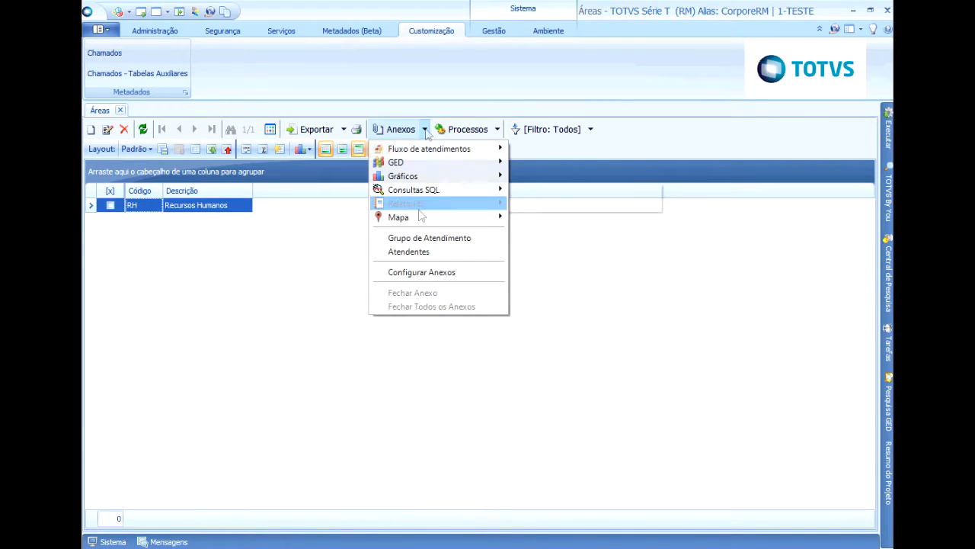
pyautogui.click(425, 252)
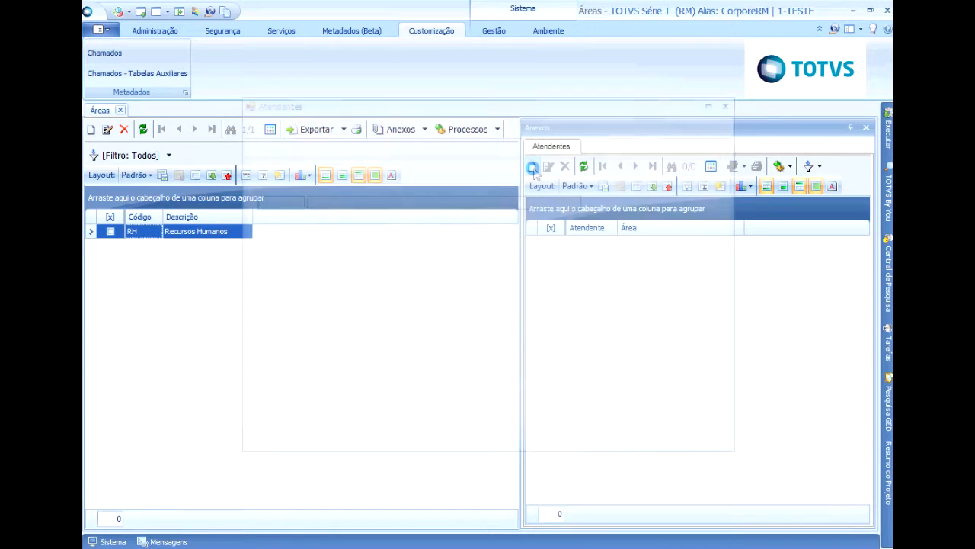
pyautogui.write('mestre')
pyautogui.press('Return')
pyautogui.click(246, 125)
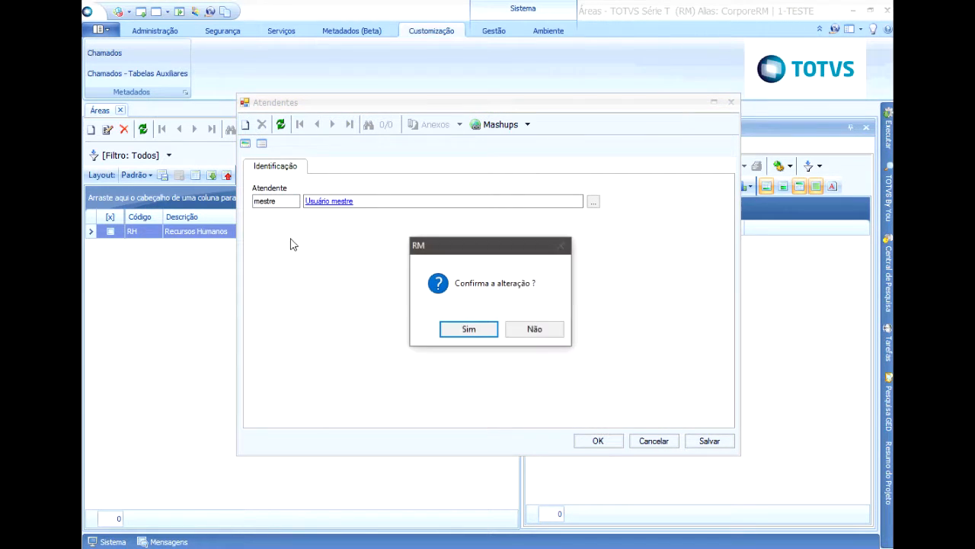
pyautogui.click(477, 332)
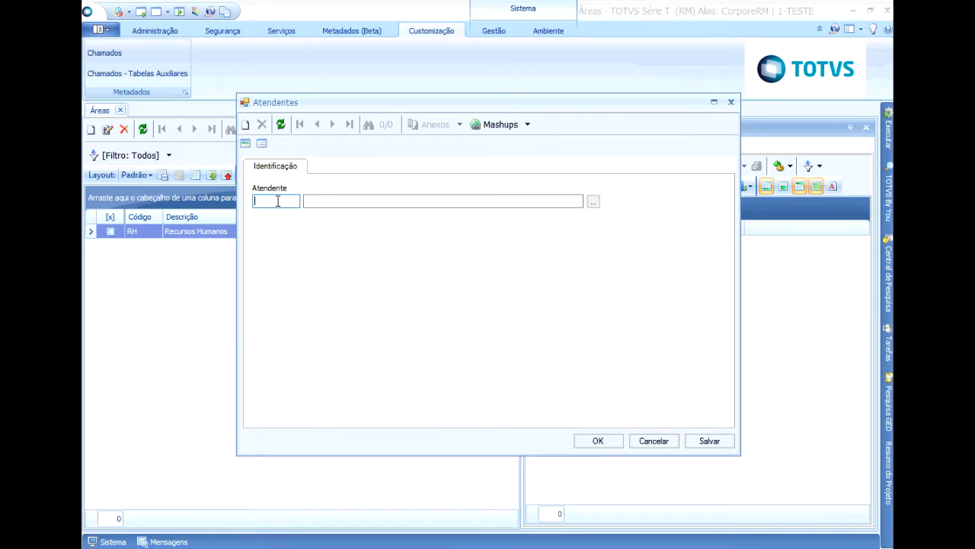
pyautogui.write('mestre')
pyautogui.press('Tab')
pyautogui.click(711, 439)
# Add a second attendant to the Recursos Humanos area by looking up the person's name, and confirm the record.
pyautogui.click(246, 125)
pyautogui.write('itam')
pyautogui.press('Return')
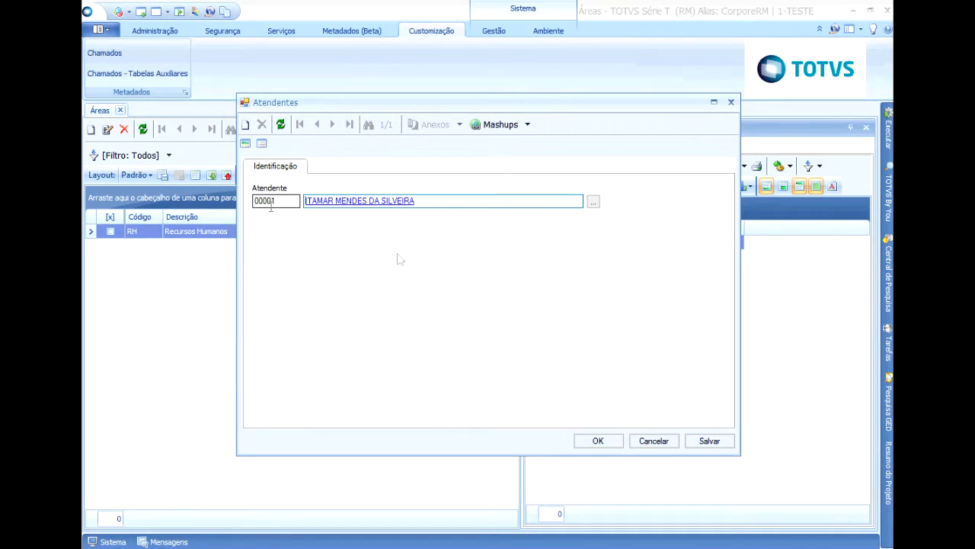
pyautogui.click(598, 441)
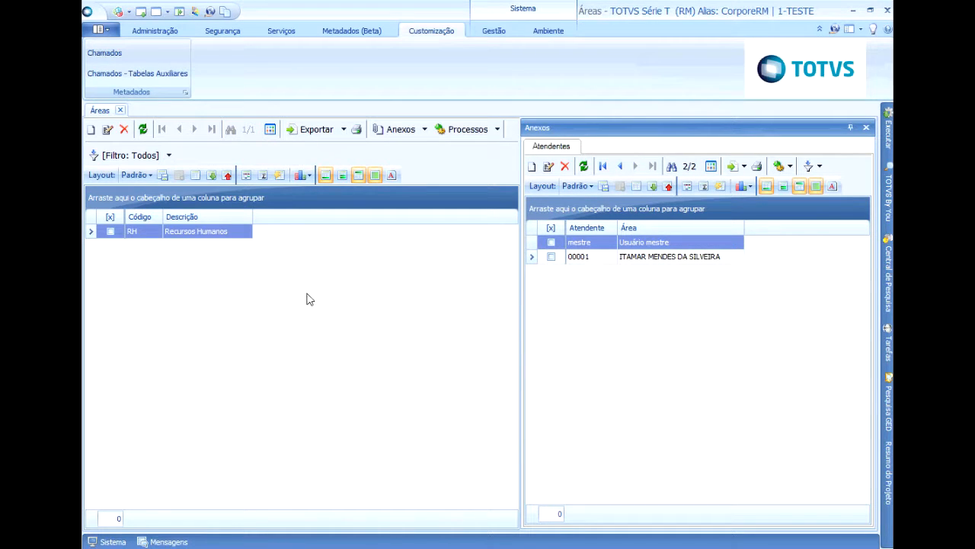
# Close the Áreas list and start a new record in Chamados with its Atendimento section showing.
pyautogui.click(120, 111)
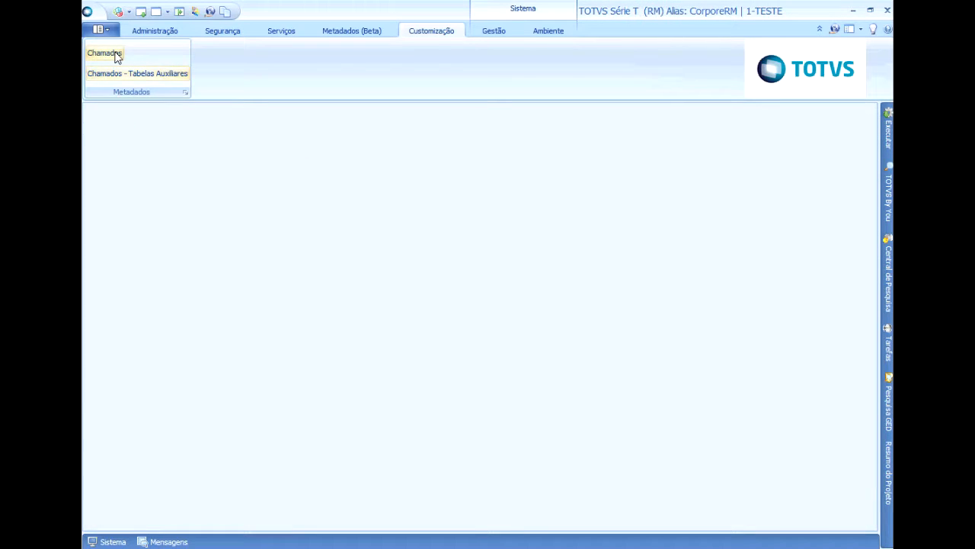
pyautogui.click(117, 56)
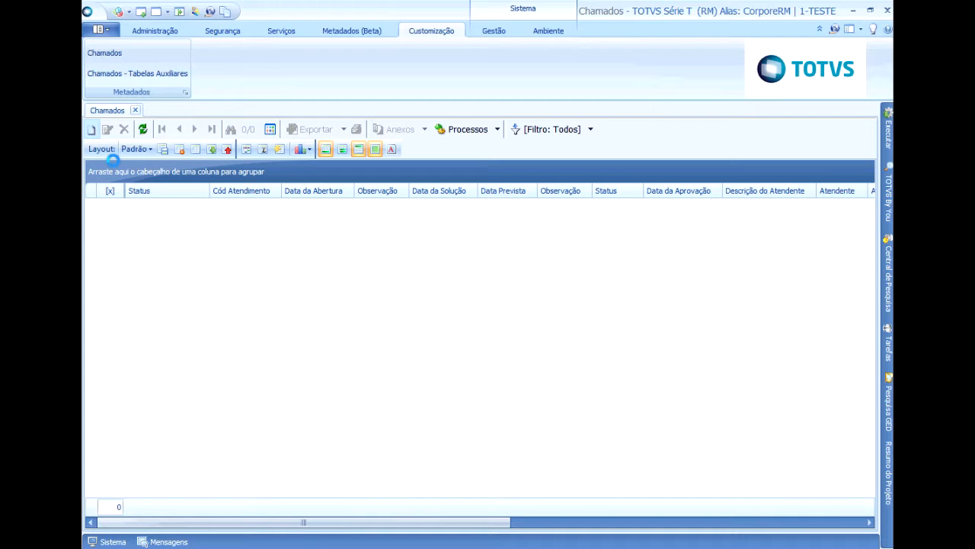
pyautogui.click(289, 221)
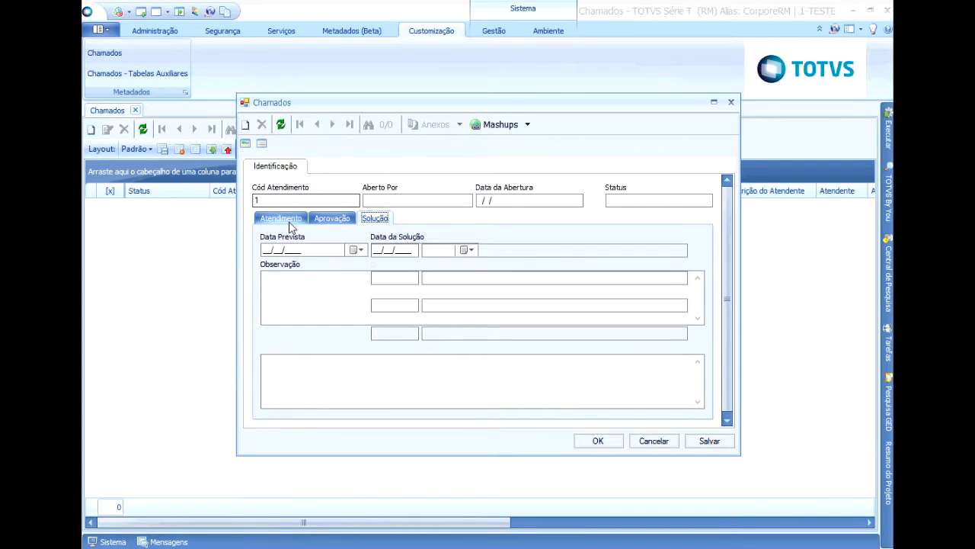
pyautogui.click(281, 199)
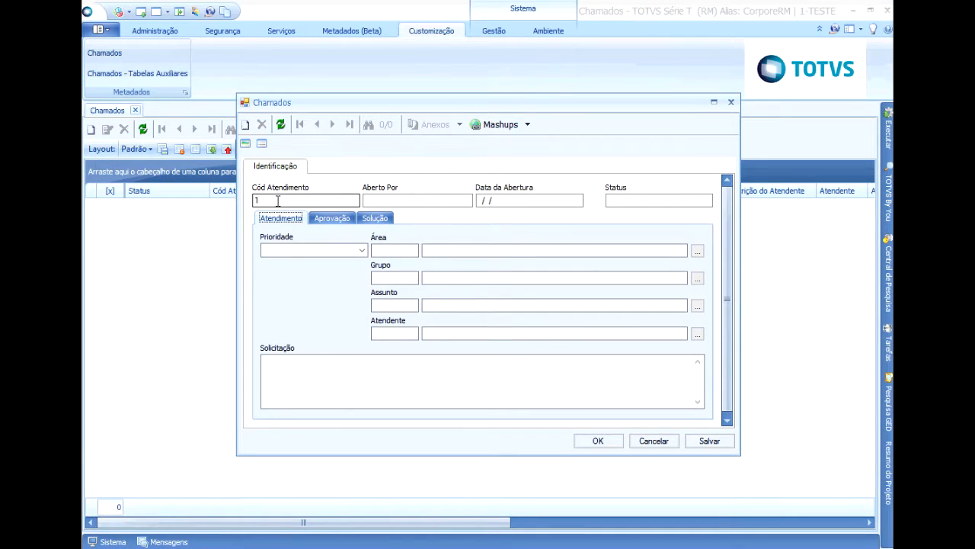
pyautogui.doubleClick(281, 200)
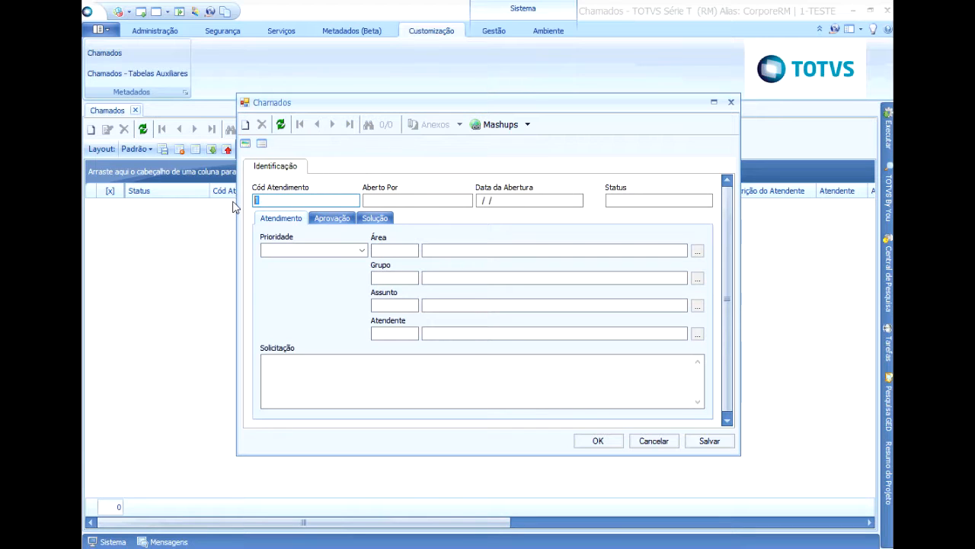
pyautogui.click(396, 199)
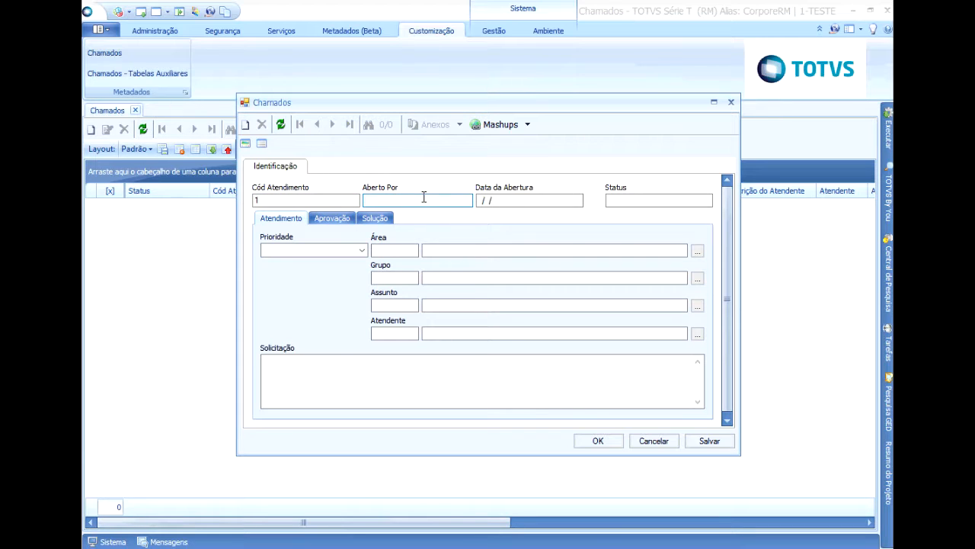
pyautogui.click(508, 200)
pyautogui.click(612, 202)
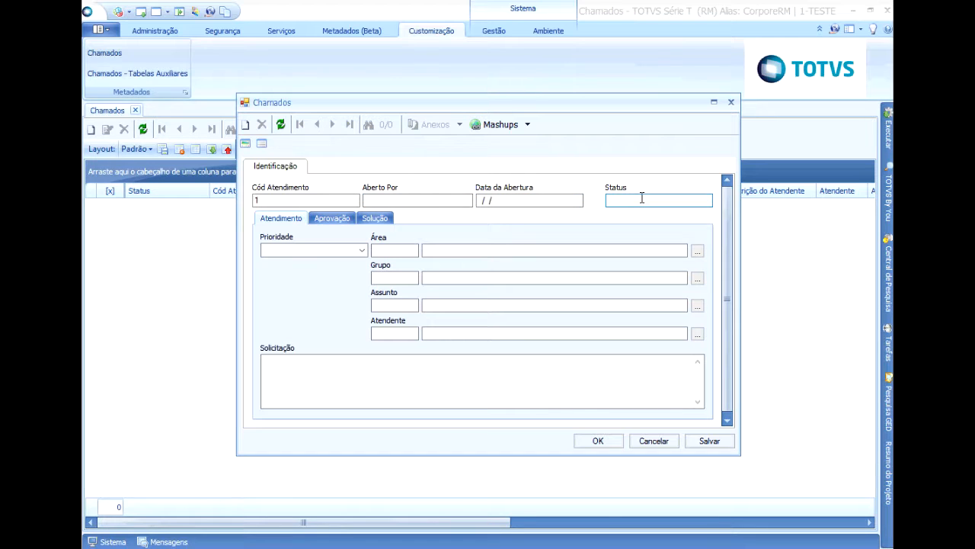
# Set the new call's priority to Alta and look up Recursos Humanos (RH) as its area.
pyautogui.click(363, 250)
pyautogui.click(317, 257)
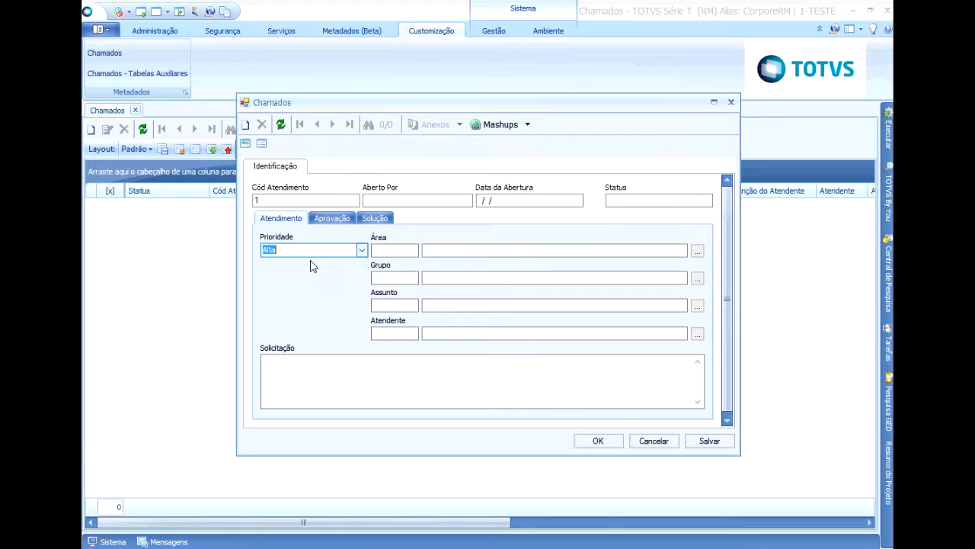
pyautogui.click(391, 249)
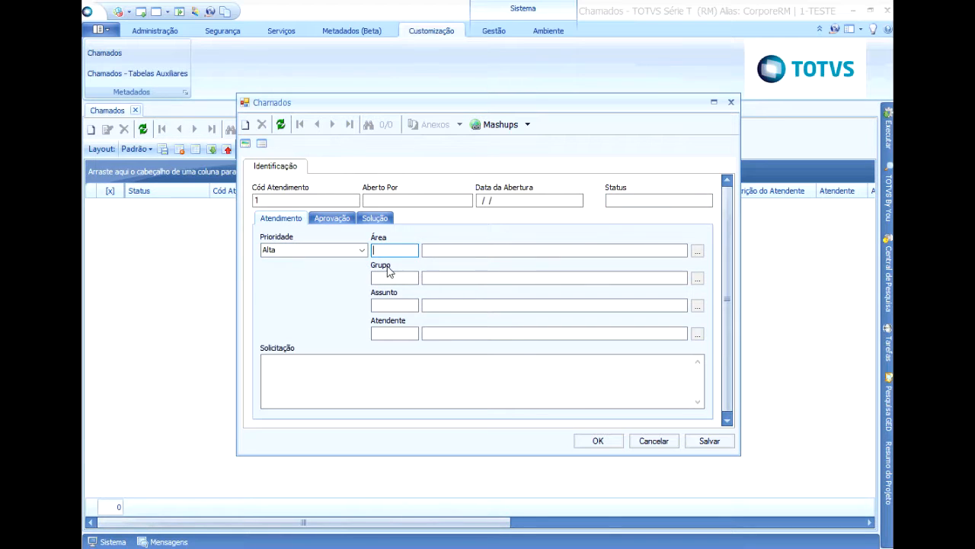
pyautogui.click(697, 251)
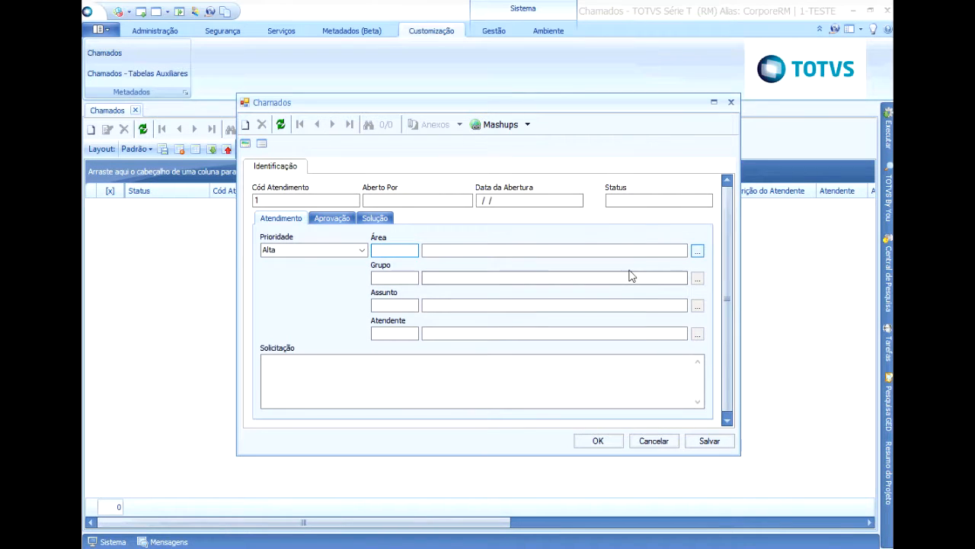
pyautogui.write('%')
pyautogui.press('Return')
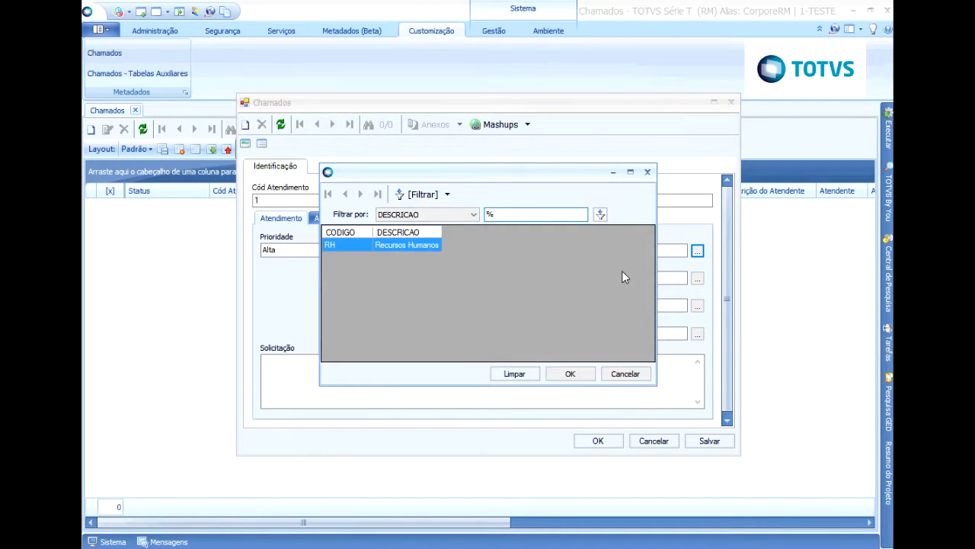
pyautogui.press('Return')
# Look up all groups for the call's Grupo field and choose Cadastro (CAD).
pyautogui.click(697, 278)
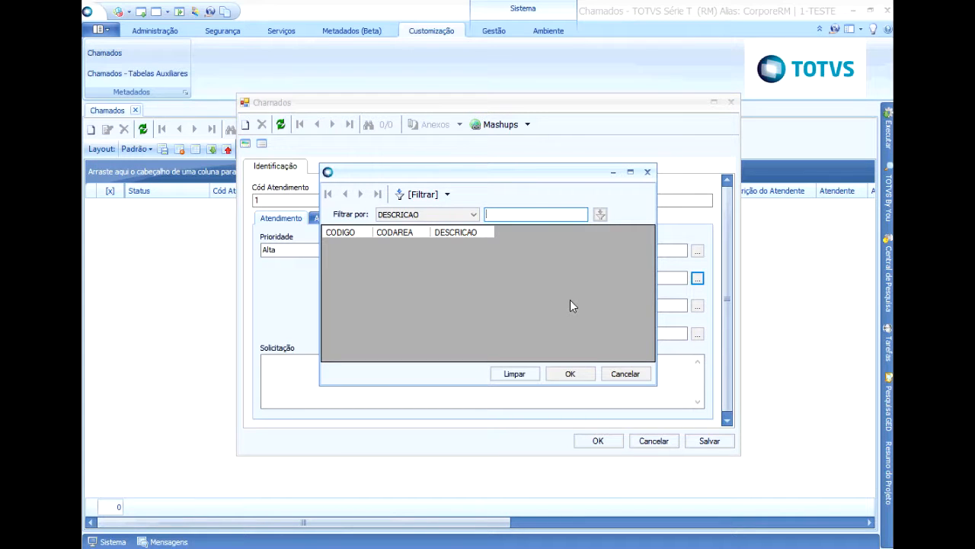
pyautogui.write('%')
pyautogui.press('Return')
pyautogui.press('Return')
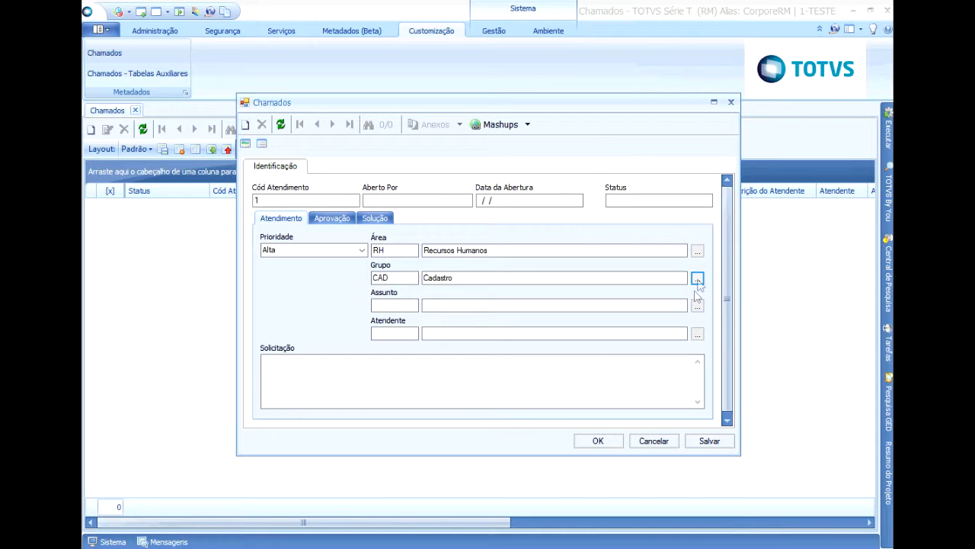
# Clear the call's group code and look up the Cadastro group again.
pyautogui.click(377, 277)
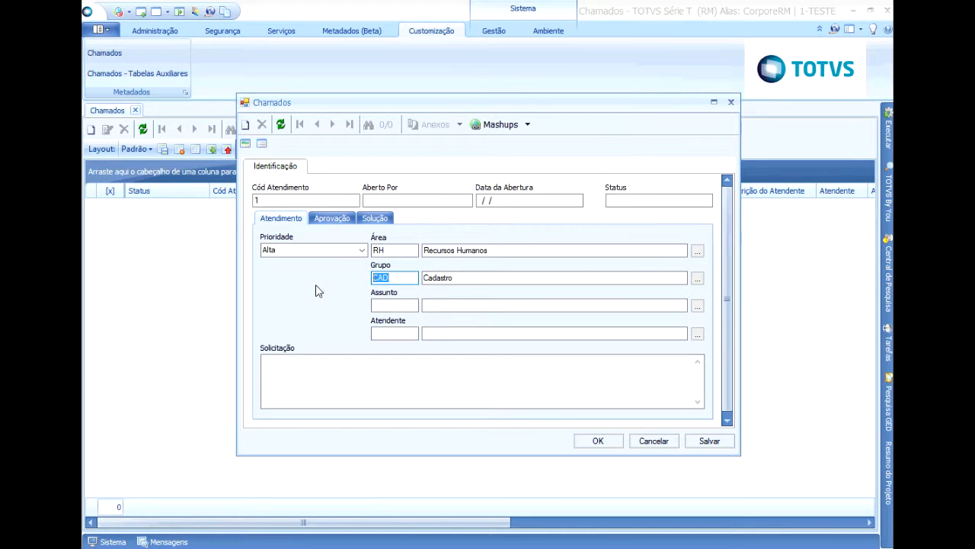
pyautogui.press('BackSpace')
pyautogui.click(697, 278)
pyautogui.write('%')
pyautogui.click(570, 373)
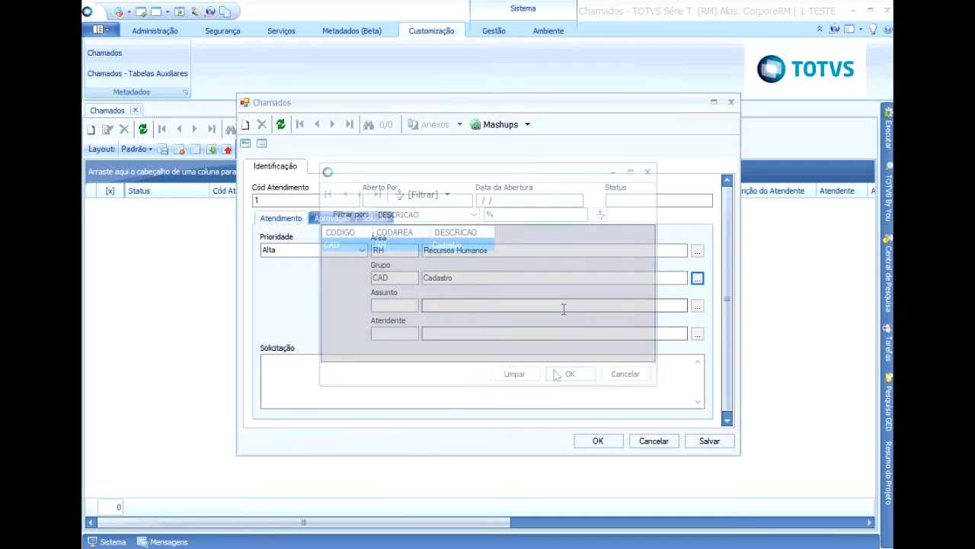
# Look up all subjects for the call's Assunto field and choose Outros.
pyautogui.click(697, 305)
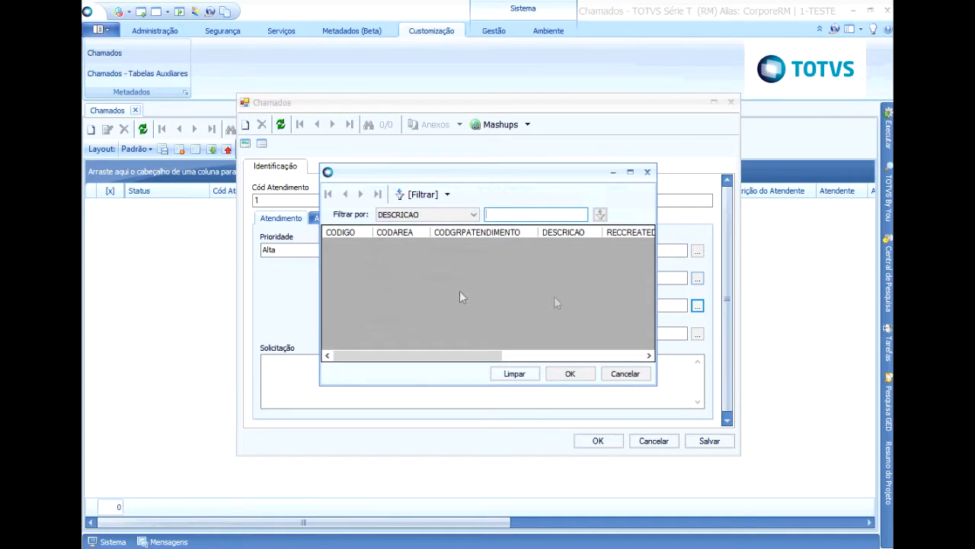
pyautogui.write('%')
pyautogui.press('Return')
pyautogui.press('Return')
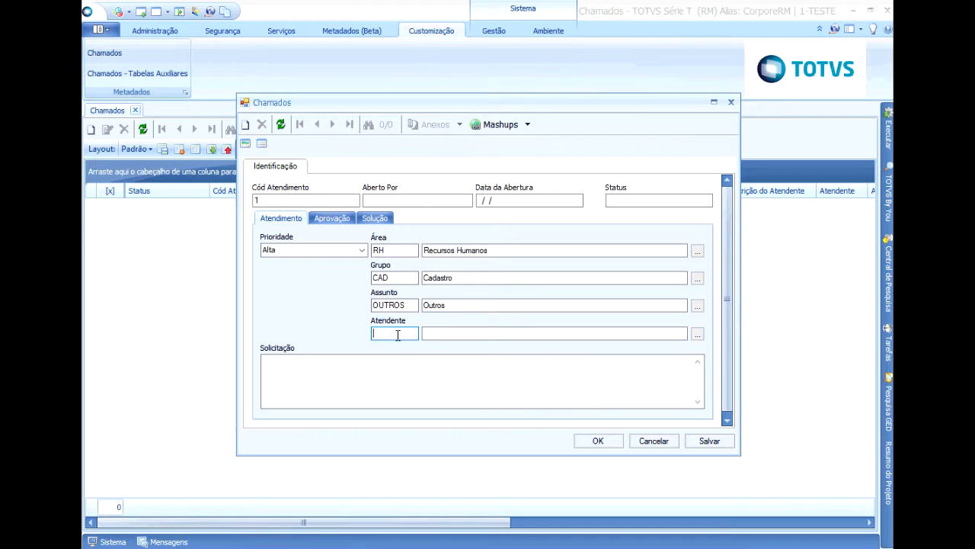
pyautogui.write('adf')
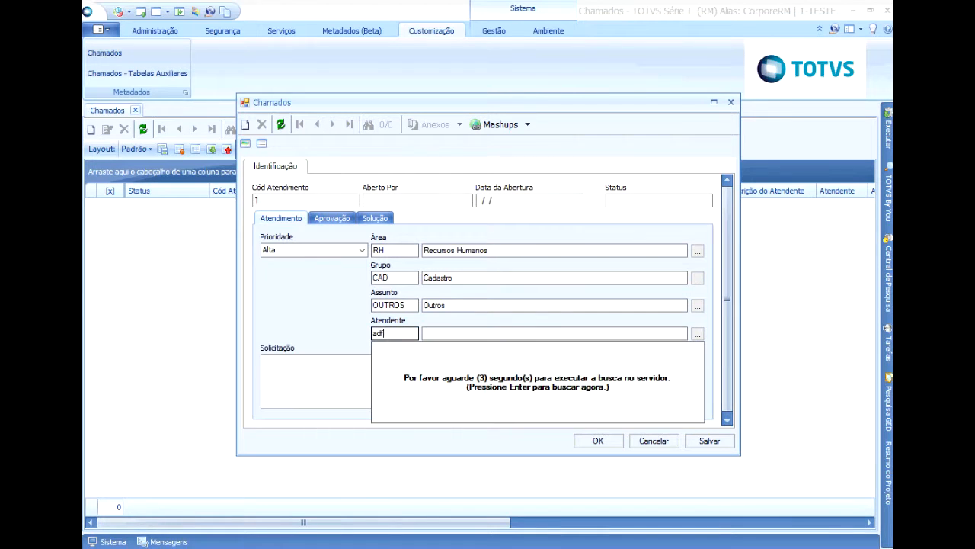
pyautogui.press('BackSpace')
pyautogui.press('BackSpace')
pyautogui.press('BackSpace')
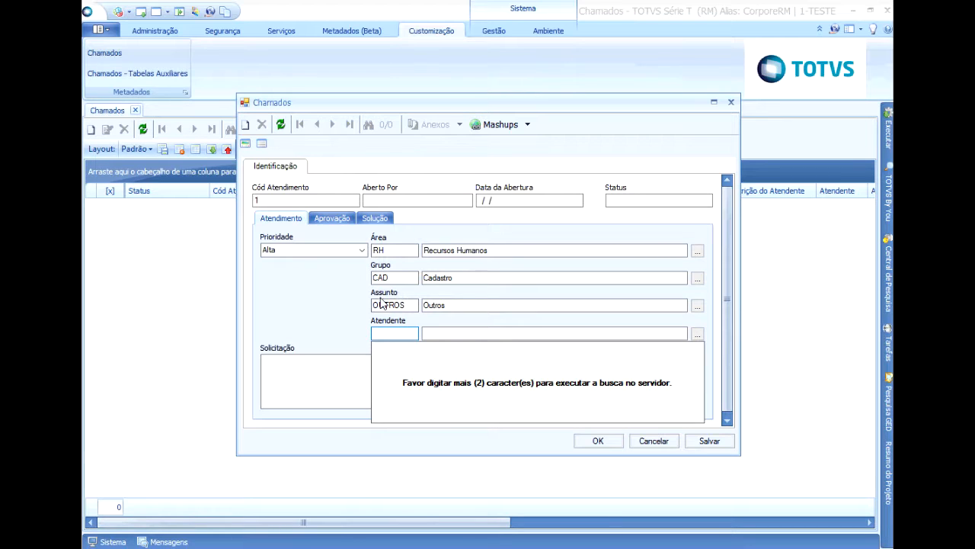
# Write "incluir como fumante a chapa" in the request and copy the fifth employee's number and name from the SQL Server Management Studio results.
pyautogui.click(298, 383)
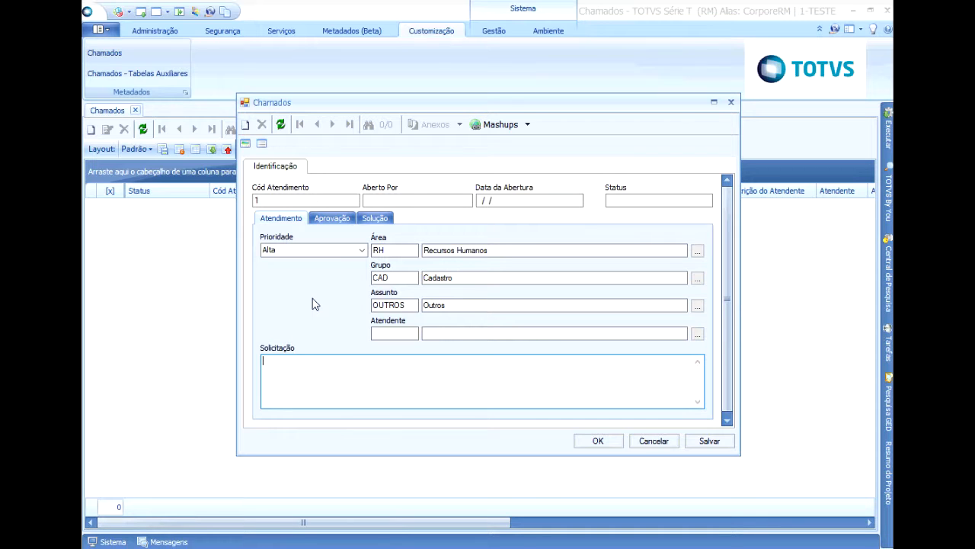
pyautogui.write('incluir como fumante a chapa')
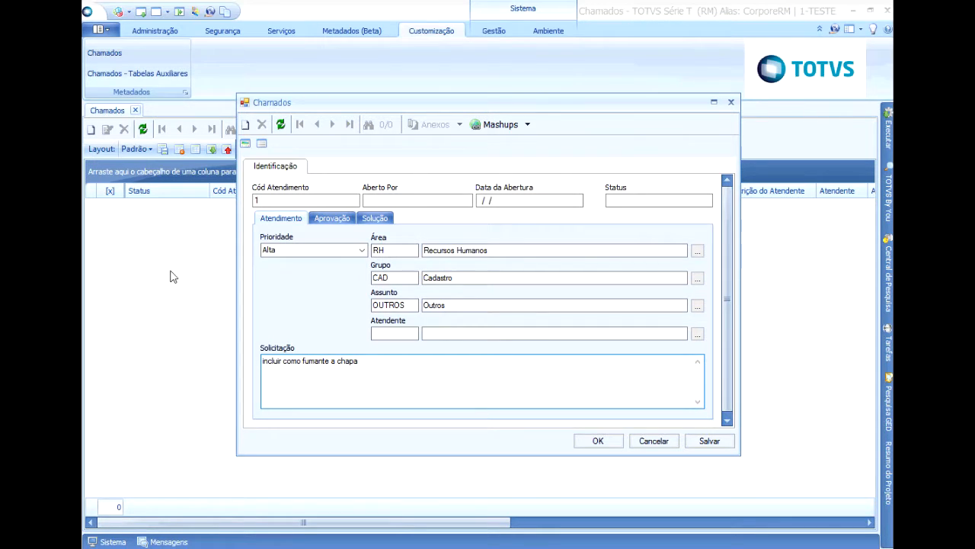
pyautogui.hotkey('alt', 'Tab')
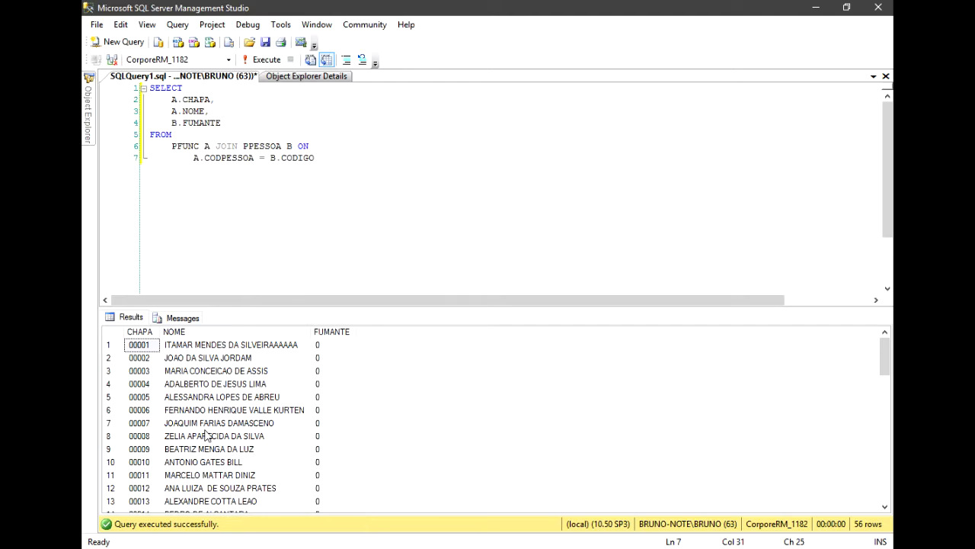
pyautogui.click(152, 398)
pyautogui.keyDown('shift'); pyautogui.click(183, 400); pyautogui.keyUp('shift')
pyautogui.hotkey('ctrl', 'c')
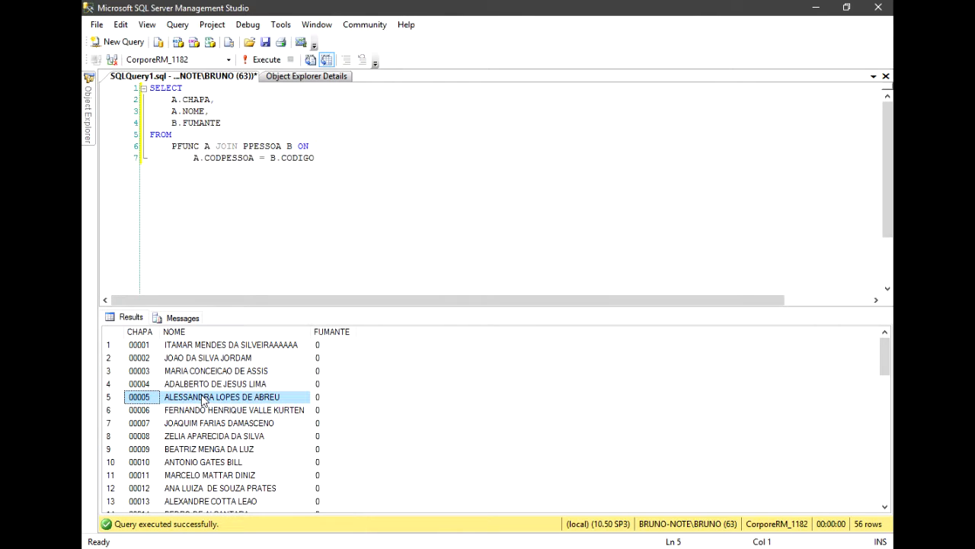
# Switch back to TOTVS RM, paste the employee's number and name after the request text, and save the call.
pyautogui.hotkey('alt', 'Tab')
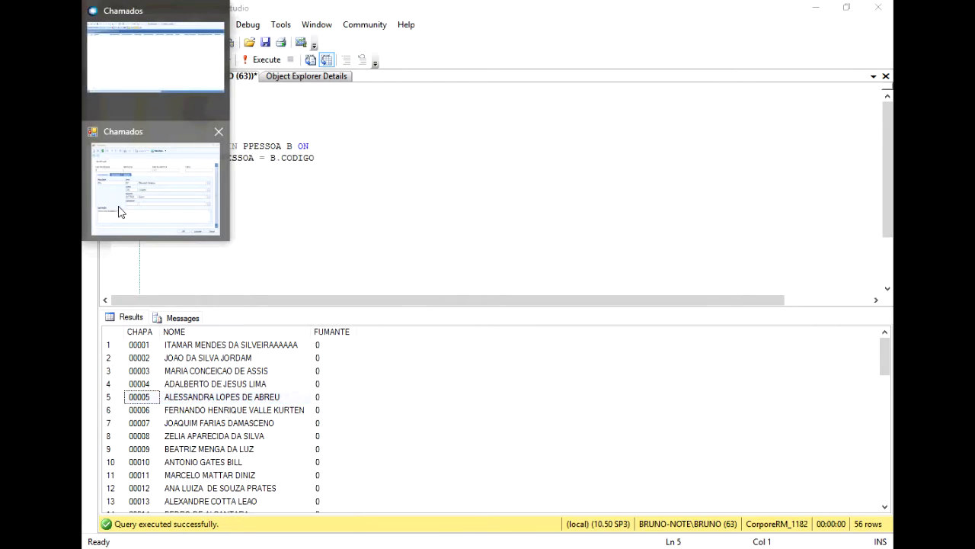
pyautogui.hotkey('ctrl', 'v')
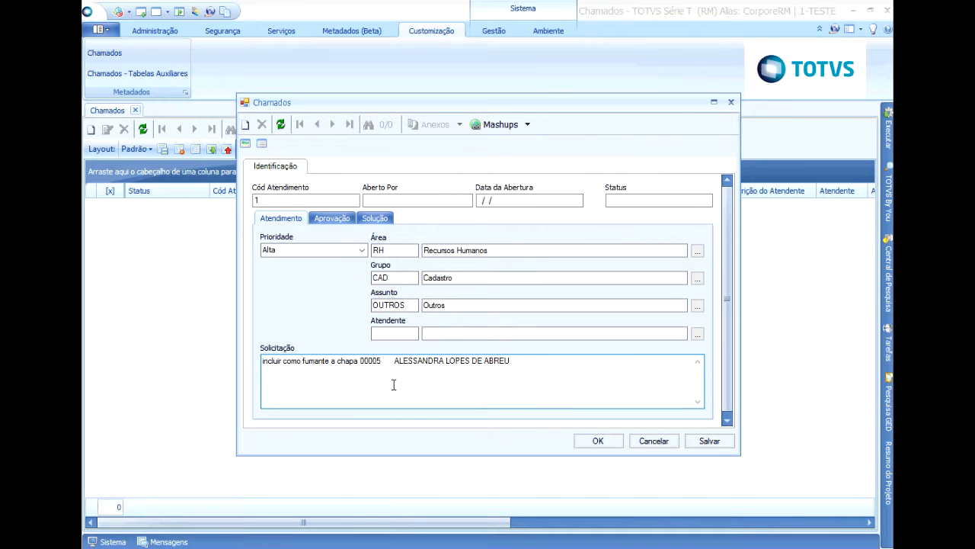
pyautogui.click(702, 445)
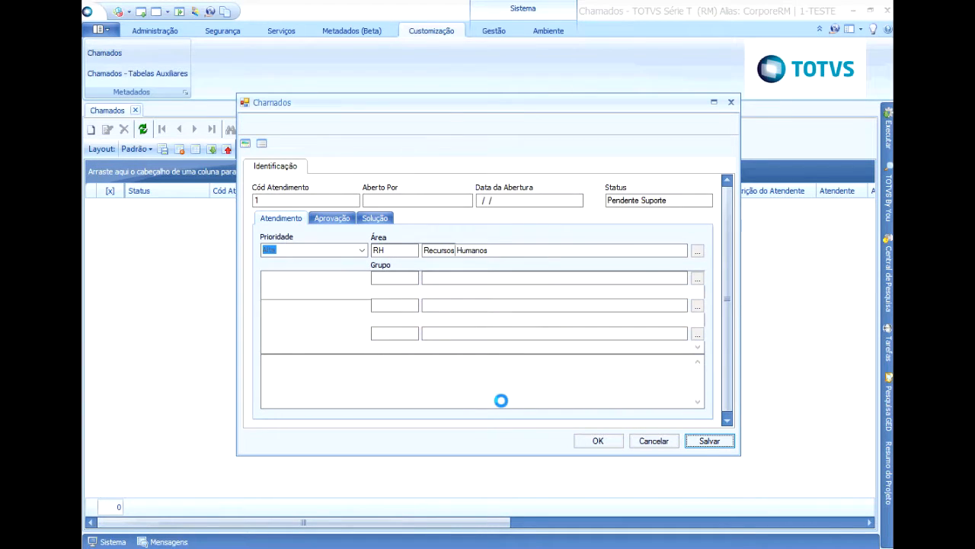
# Check the attendant assigned to the saved call and view its Aprovação section.
pyautogui.click(407, 333)
pyautogui.moveTo(408, 333); pyautogui.dragTo(361, 339)
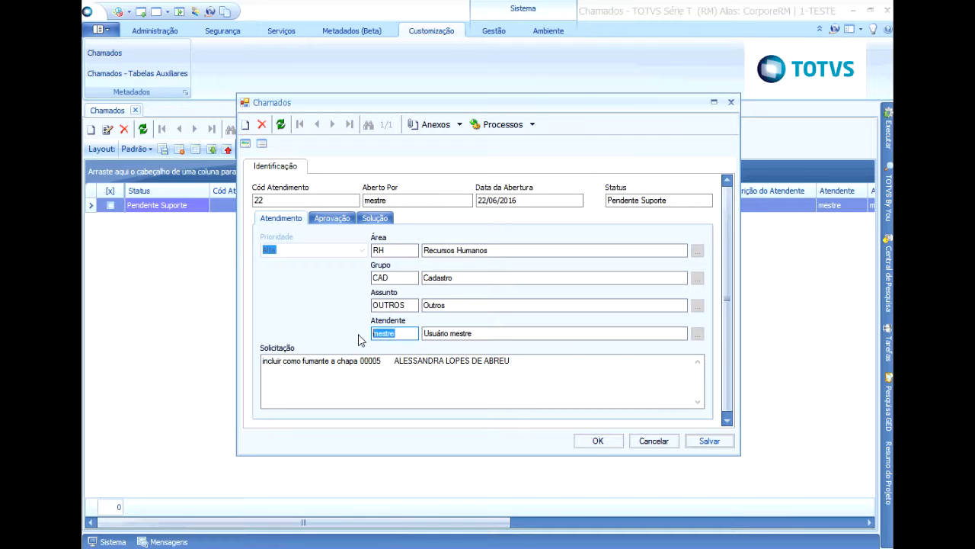
pyautogui.click(402, 335)
pyautogui.click(333, 220)
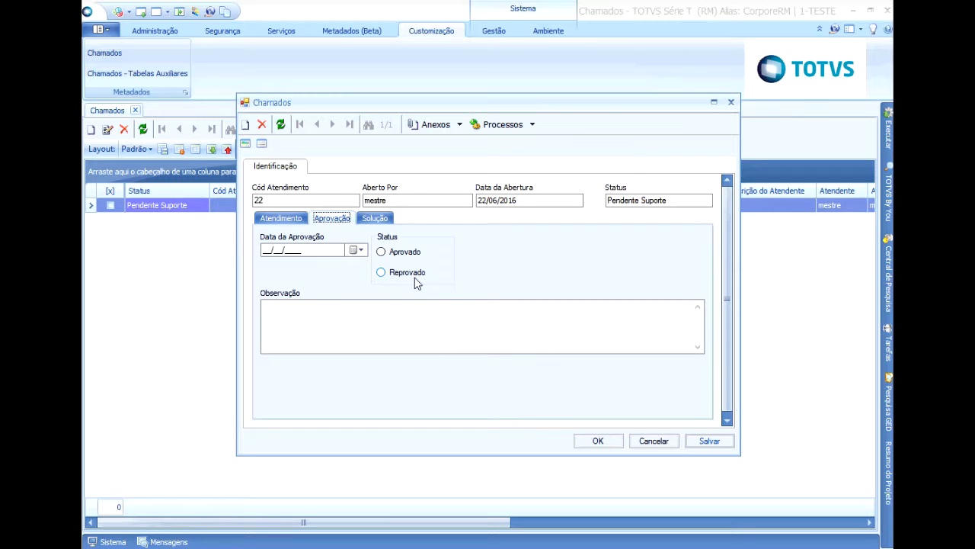
# Set both the expected date and the solution date in the call's Solução section to 22/06/2016.
pyautogui.click(375, 218)
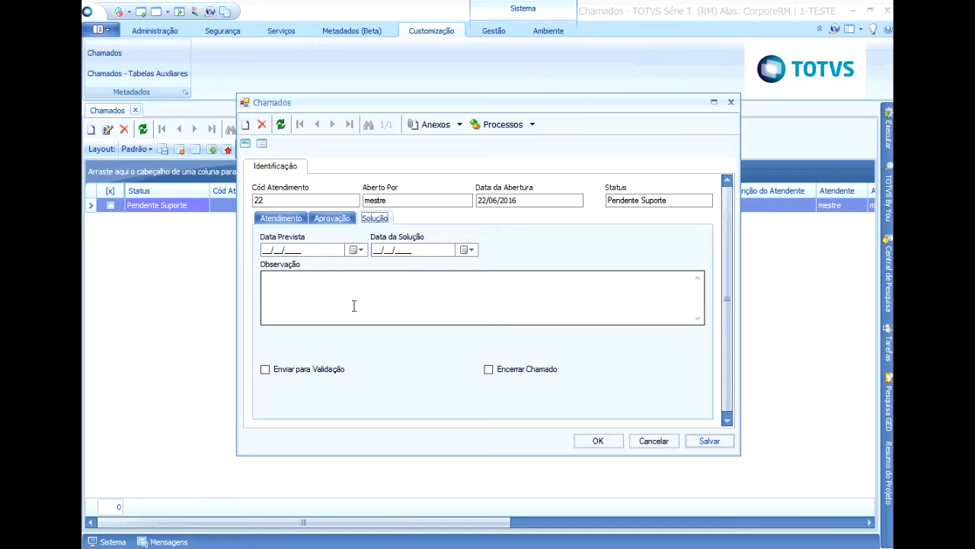
pyautogui.click(358, 250)
pyautogui.click(339, 356)
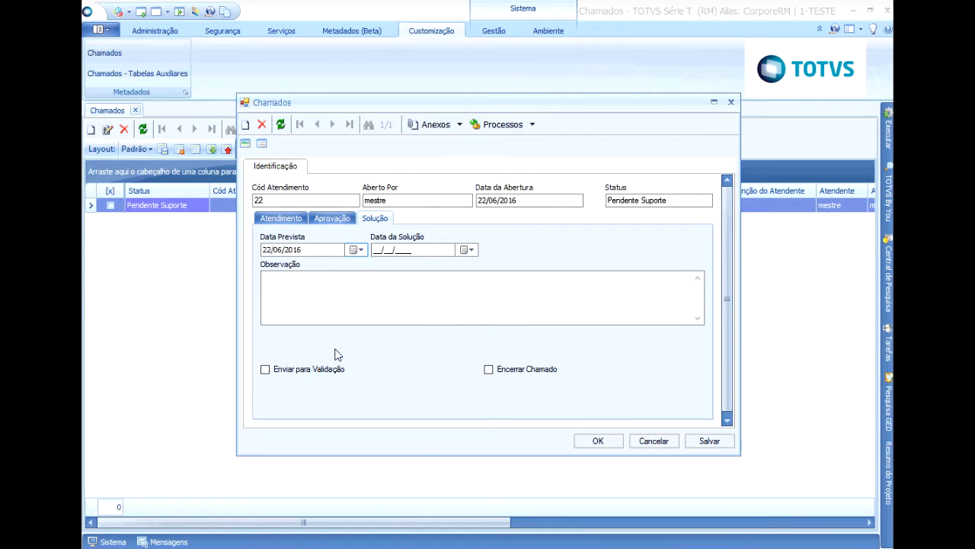
pyautogui.click(466, 250)
pyautogui.click(421, 356)
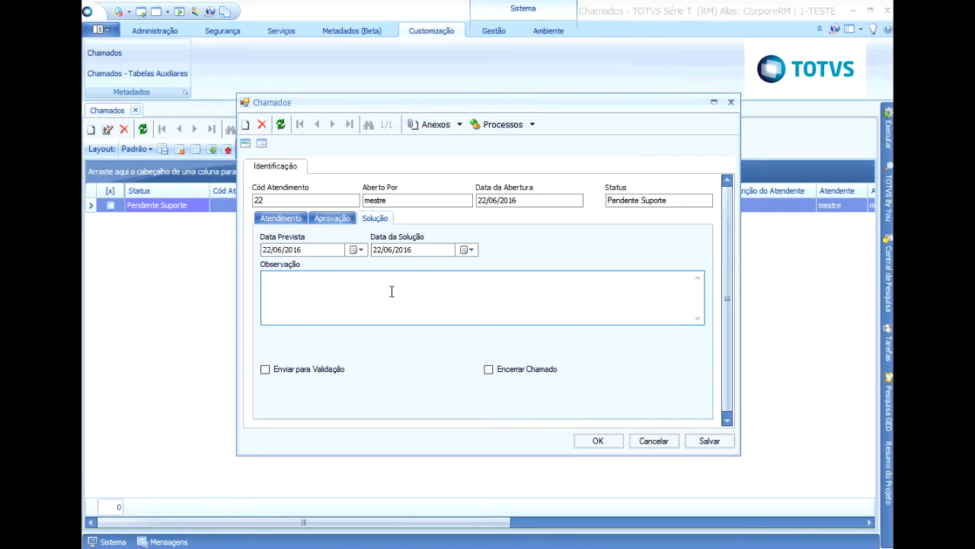
# Enter the solution note "informação alterada conforme solicitada.", mark only Encerrar Chamado, then save and confirm the call.
pyautogui.click(392, 292)
pyautogui.write('informação alterada conforme solicitada.')
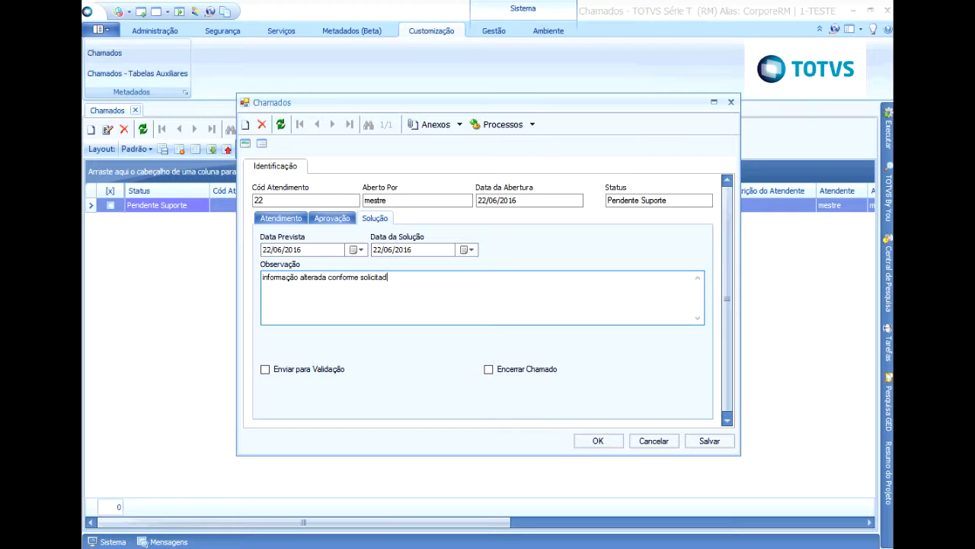
pyautogui.click(489, 369)
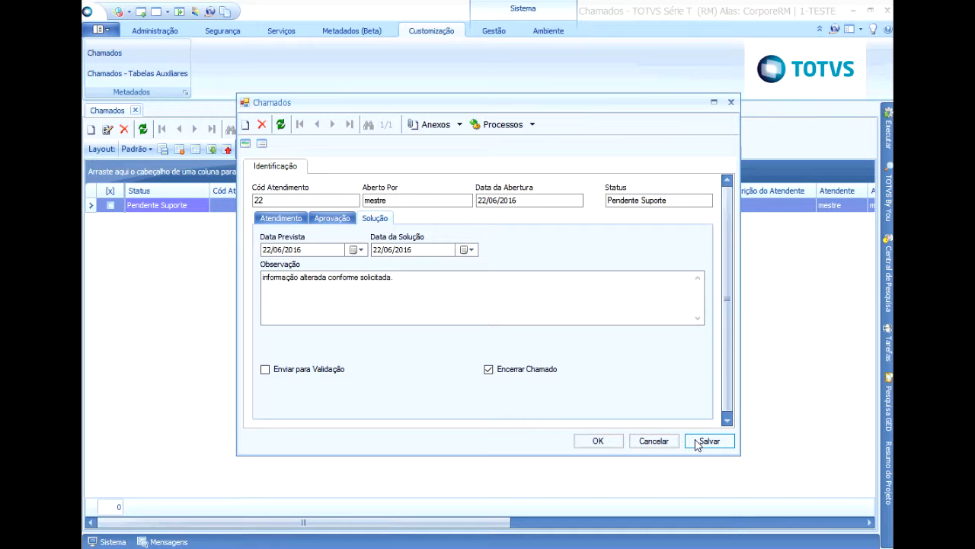
pyautogui.click(317, 375)
pyautogui.click(265, 368)
pyautogui.click(708, 441)
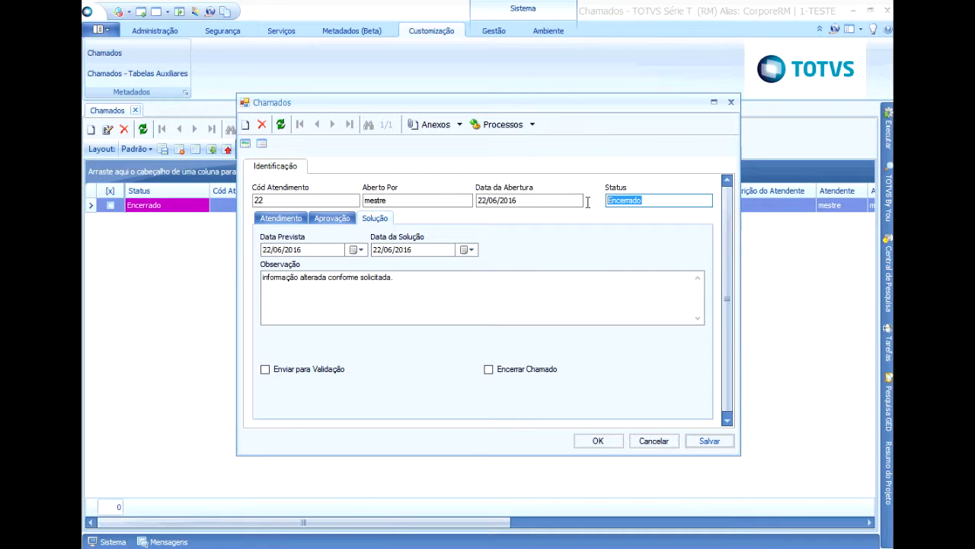
pyautogui.click(601, 440)
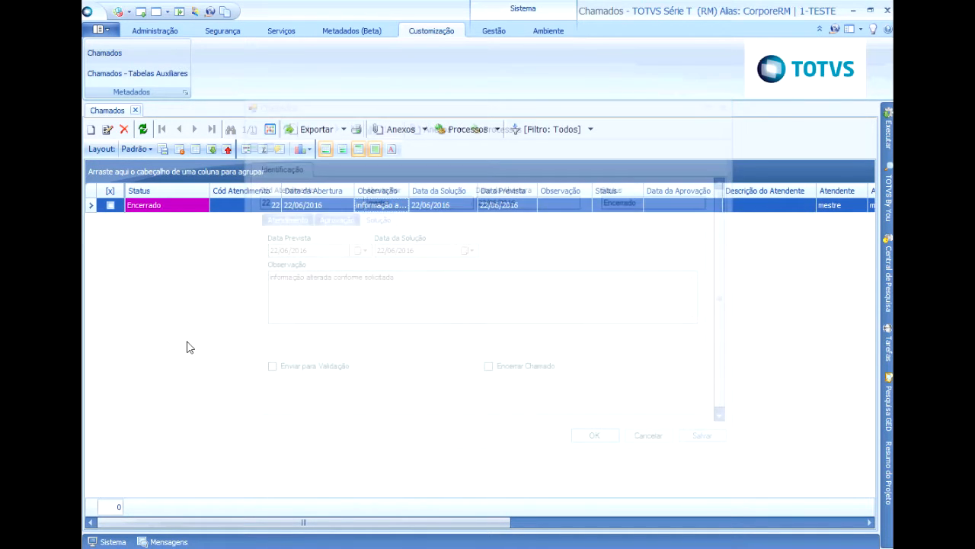
# Examine the Status cell and its colour for the call in the Chamados list.
pyautogui.click(173, 207)
pyautogui.click(216, 207)
pyautogui.click(203, 207)
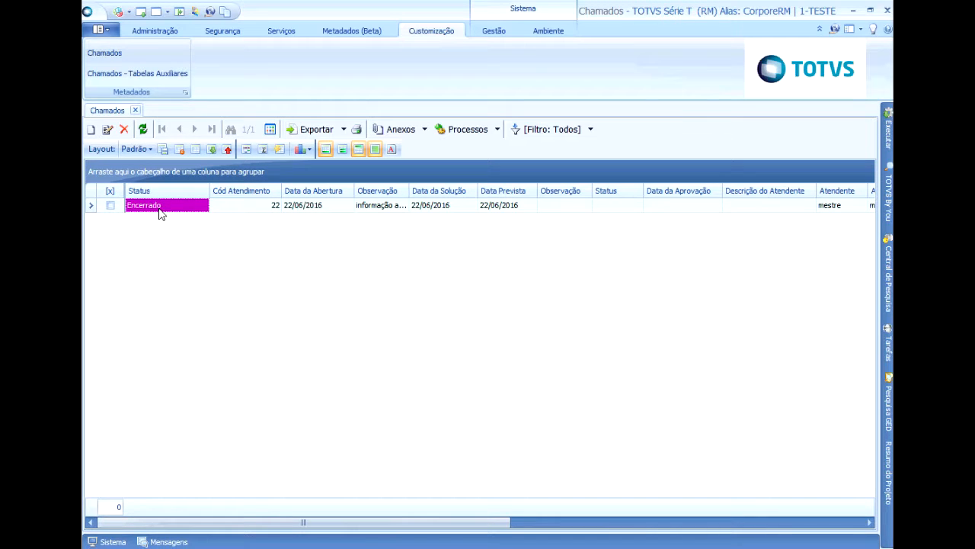
pyautogui.click(237, 212)
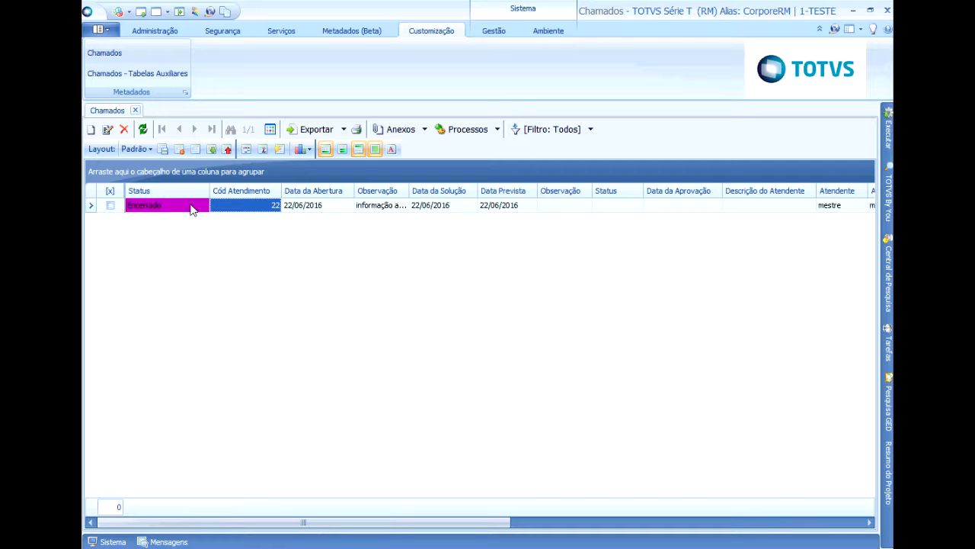
pyautogui.click(191, 211)
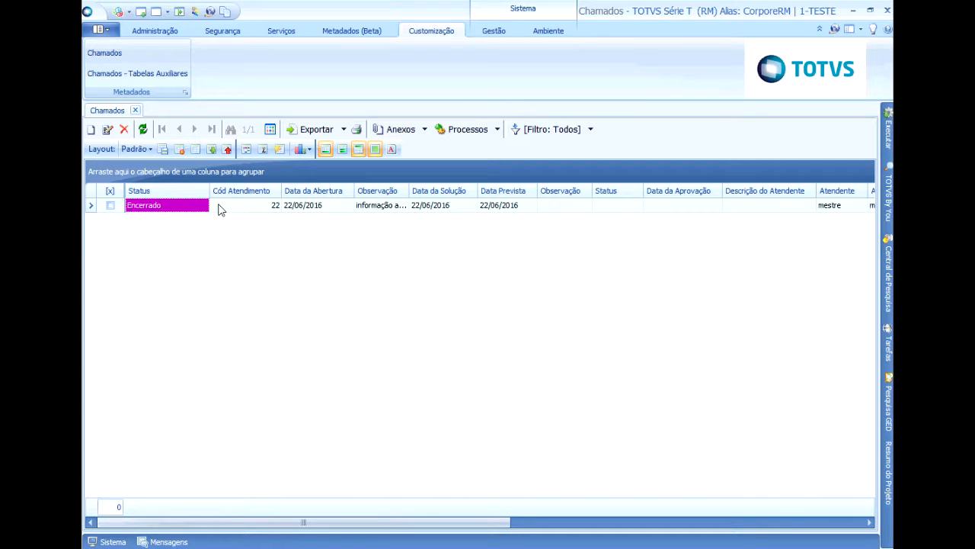
# Reopen the call and review its Atendimento section, highlighting the employee number in the request text.
pyautogui.click(218, 206)
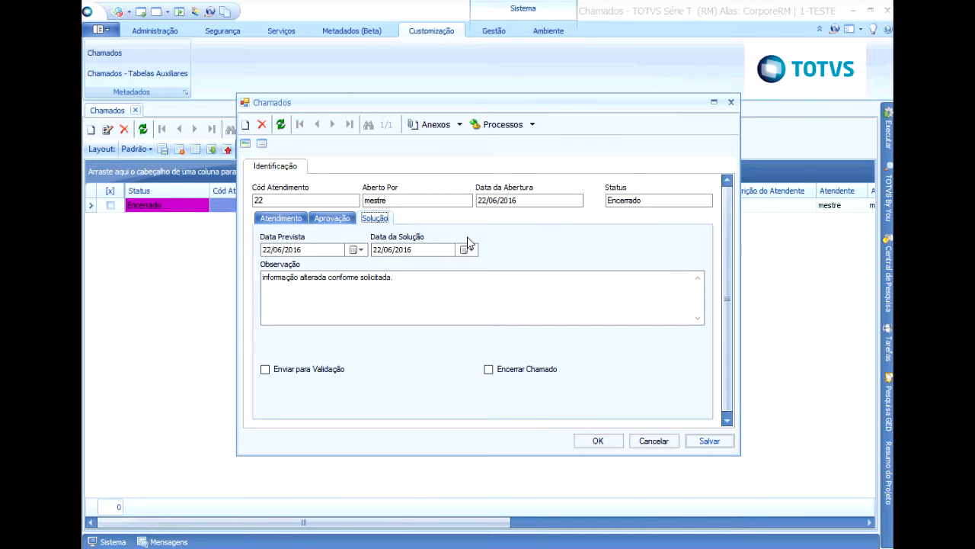
pyautogui.click(282, 219)
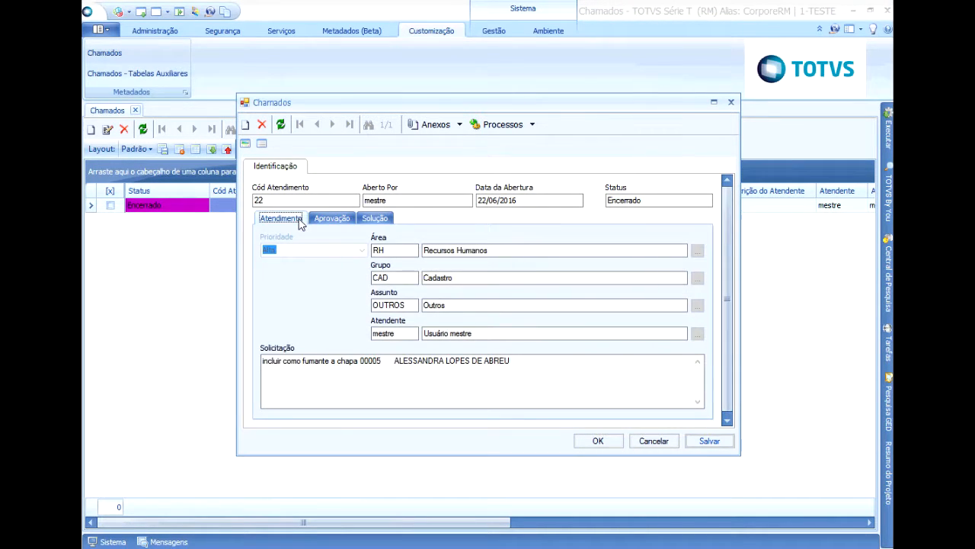
pyautogui.click(369, 370)
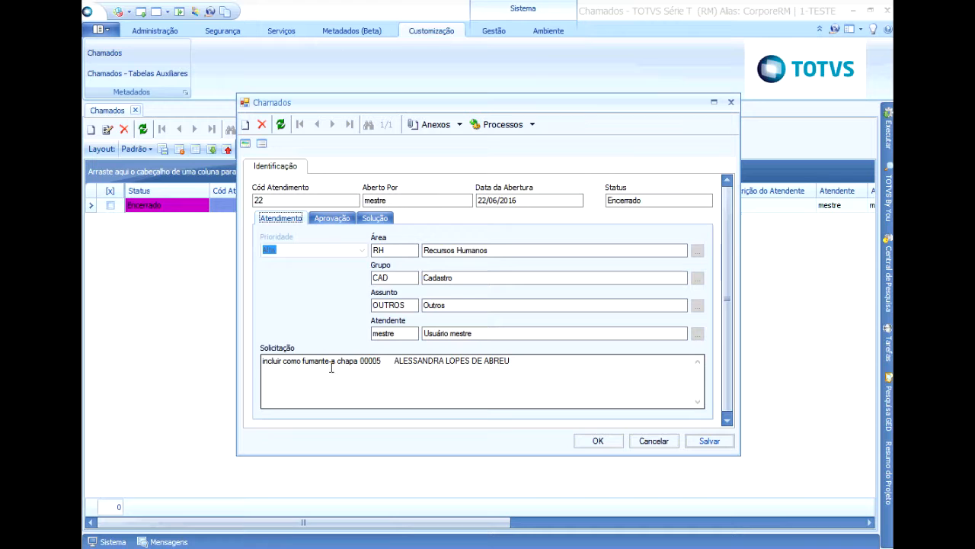
pyautogui.doubleClick(376, 362)
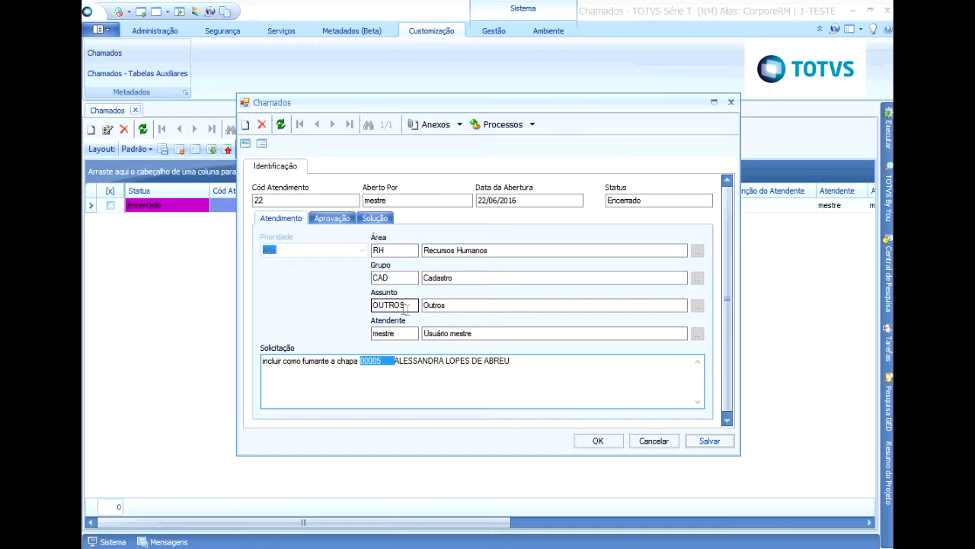
# Close the call and open the Assuntos of the Cadastro service group under the Recursos Humanos area in the auxiliary tables.
pyautogui.click(584, 442)
pyautogui.click(165, 78)
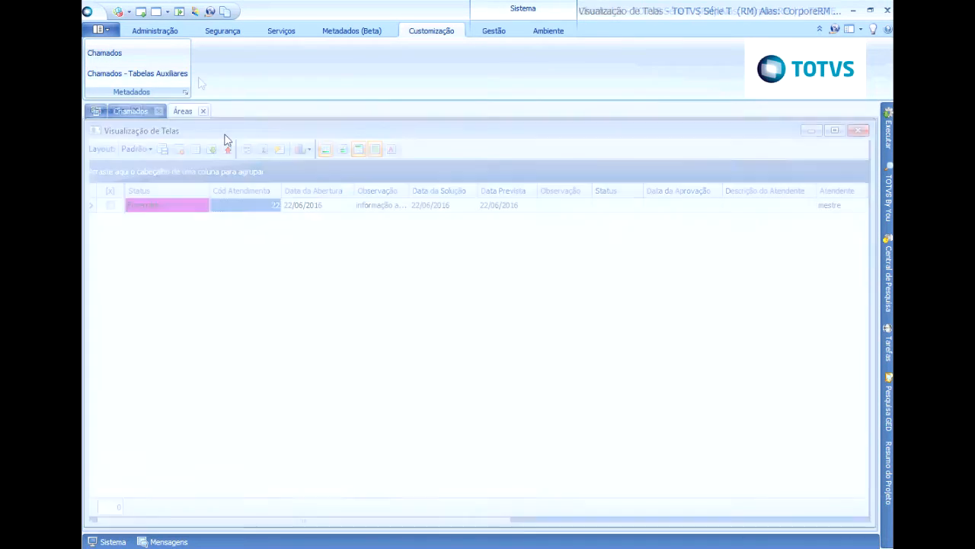
pyautogui.click(426, 133)
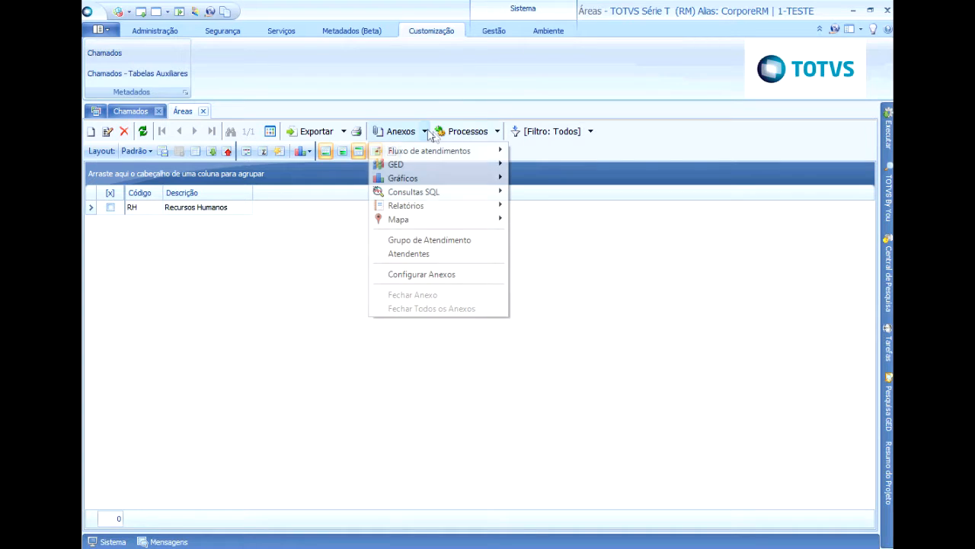
pyautogui.click(428, 240)
pyautogui.doubleClick(599, 245)
pyautogui.click(431, 124)
pyautogui.click(455, 236)
# Add a subject with code 001 and description "Alteração do cadastro - Fumante" to the Cadastro group and confirm the group.
pyautogui.click(254, 188)
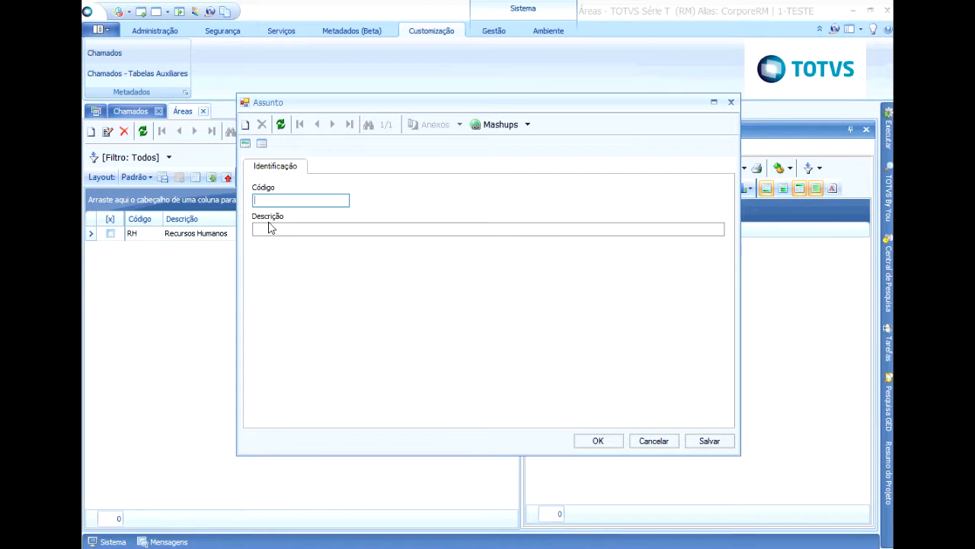
pyautogui.write('001')
pyautogui.press('Tab')
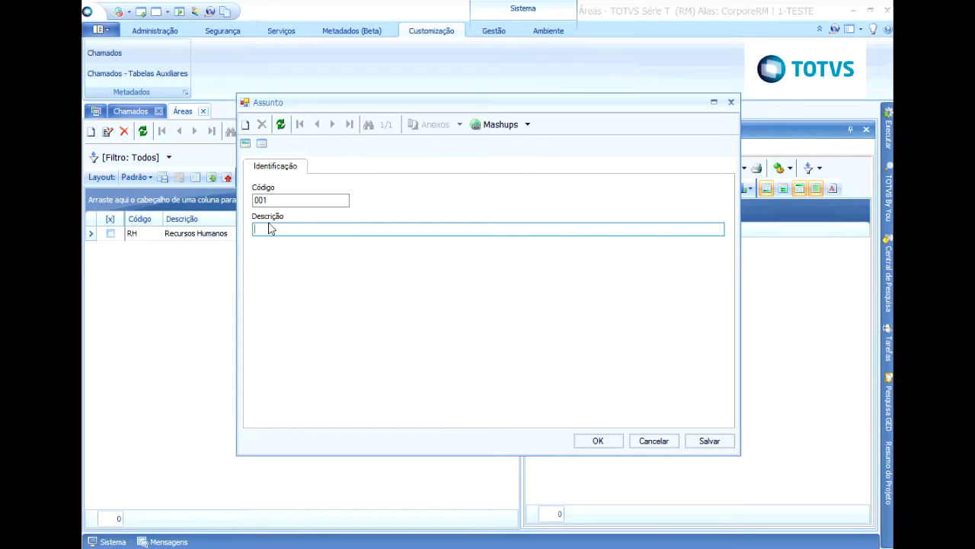
pyautogui.write('Alteração do cadastro - Fumante')
pyautogui.click(598, 440)
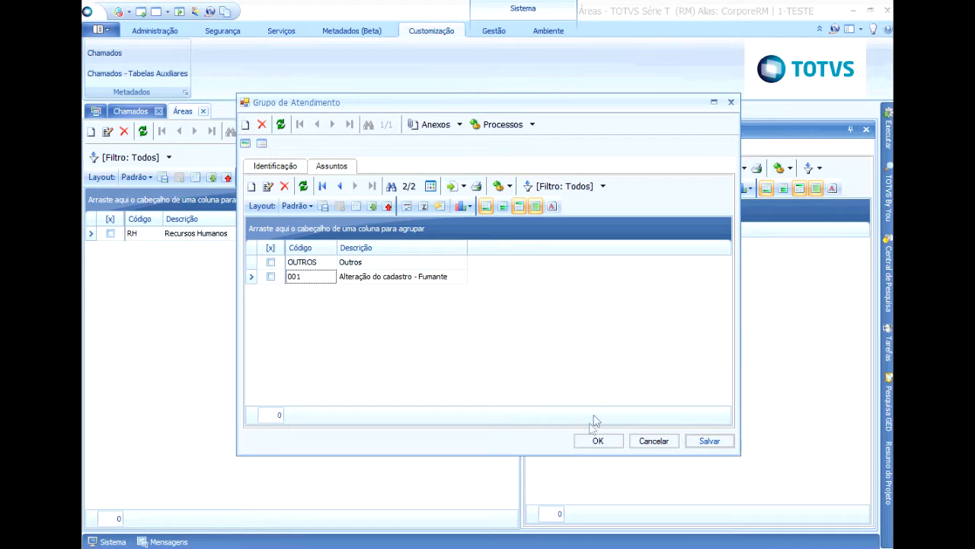
pyautogui.click(599, 440)
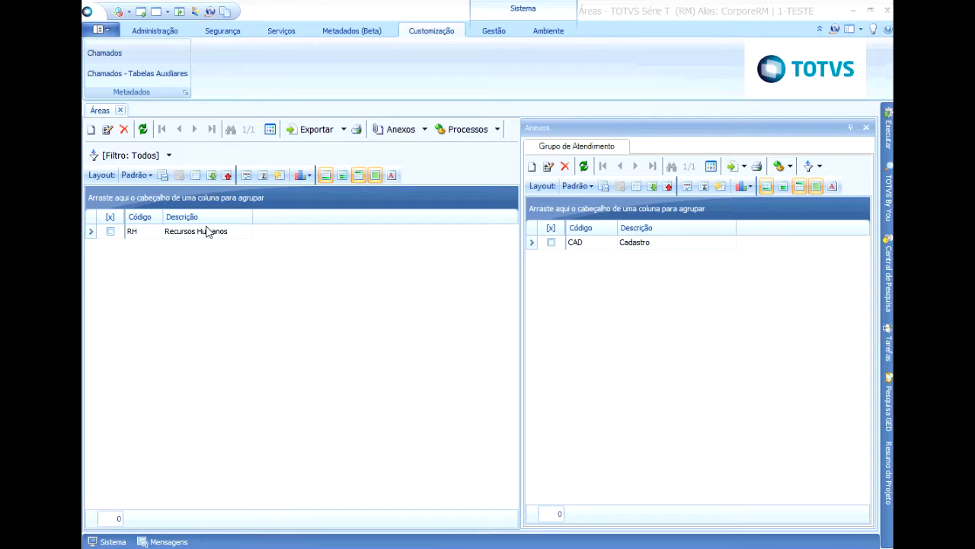
# Open the data structure of the business model MDL_D3BISCHAMADO in the metadata area.
pyautogui.click(344, 35)
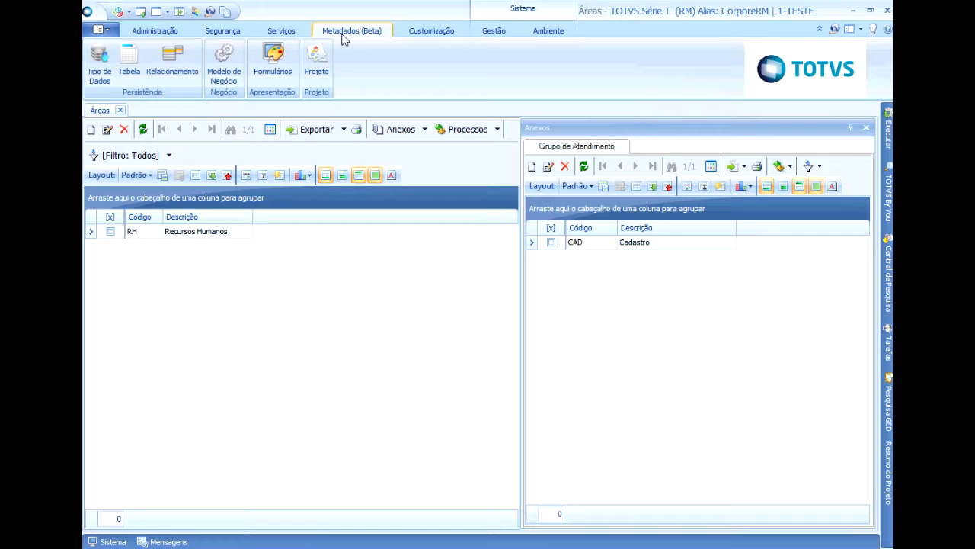
pyautogui.click(228, 70)
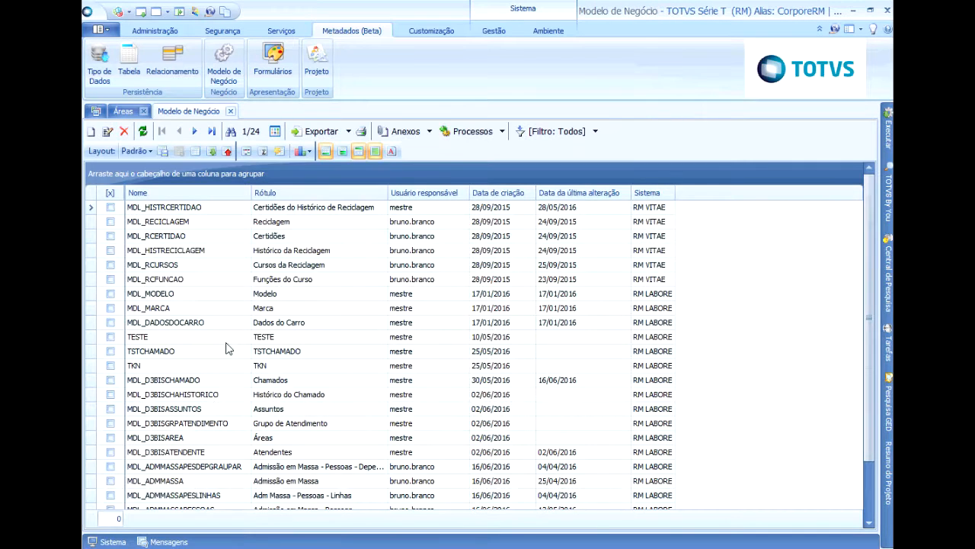
pyautogui.scroll(-1, 227, 349)
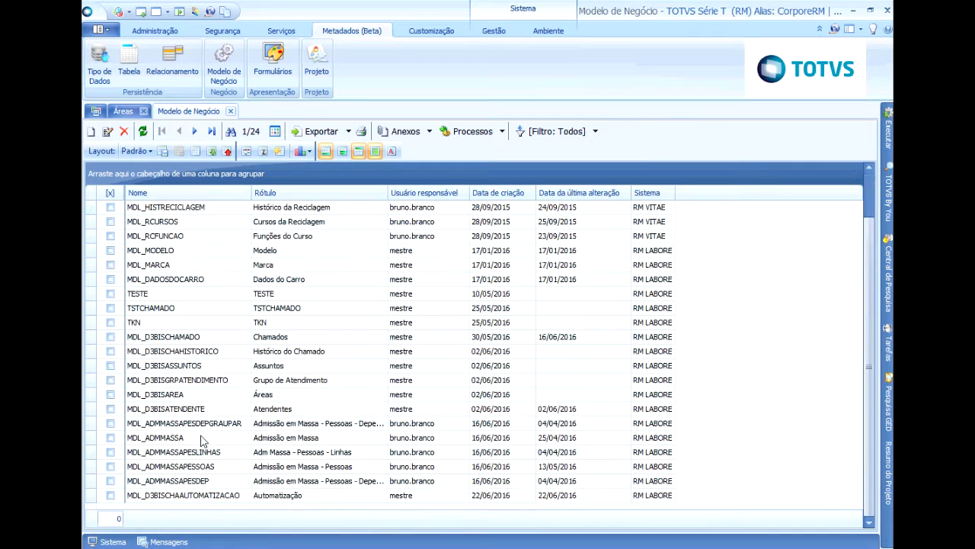
pyautogui.click(183, 338)
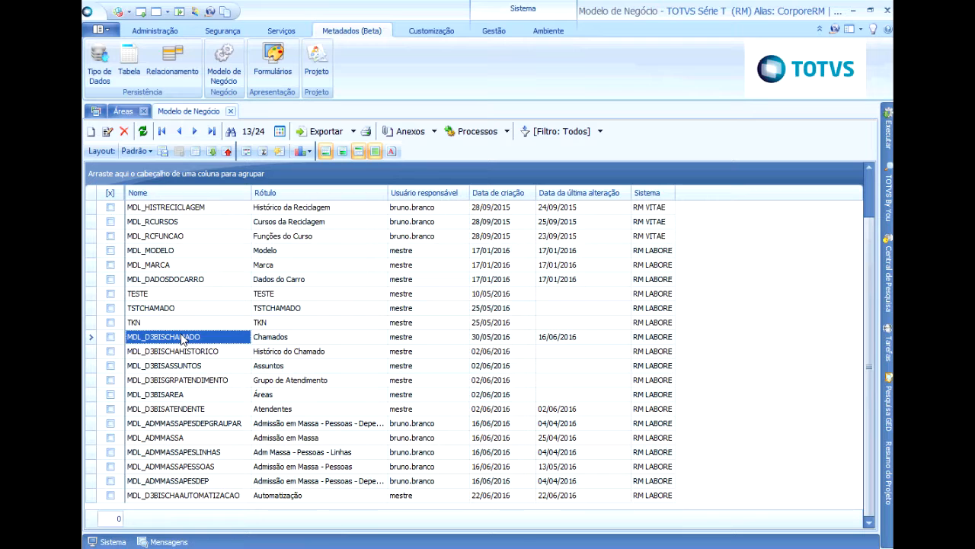
pyautogui.doubleClick(181, 335)
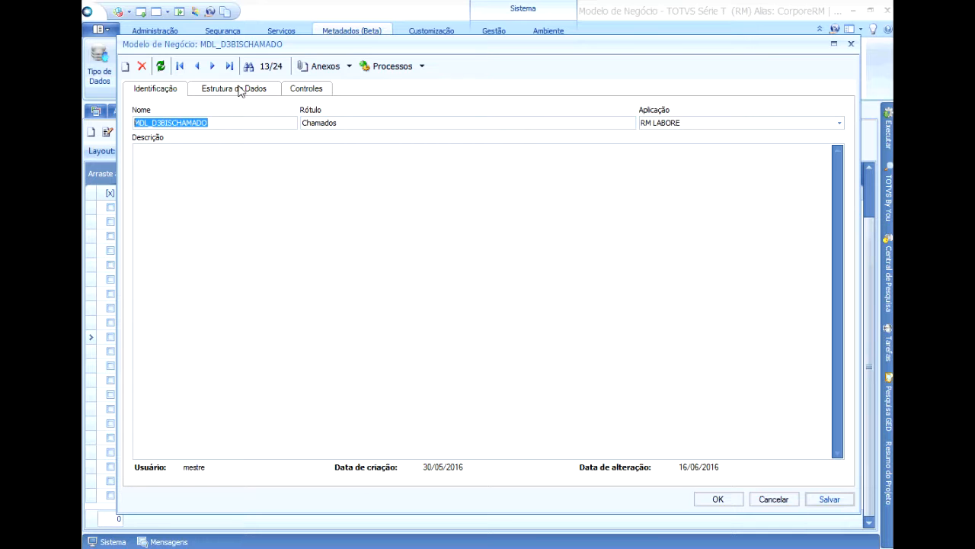
pyautogui.click(239, 91)
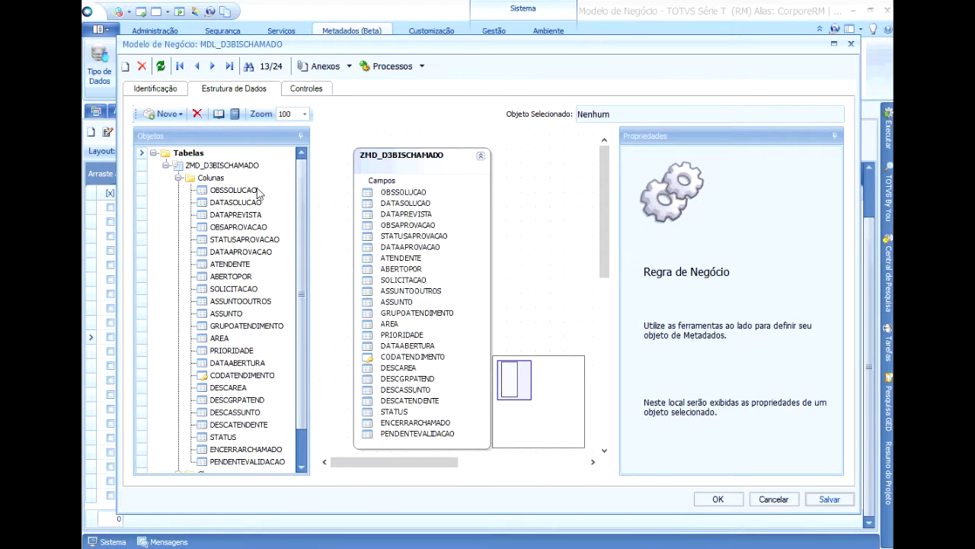
# Add a Varchar field named CHAPA with size 16 to table ZMD_D3BISCHAMADO, marked Visível na Edição.
pyautogui.click(167, 114)
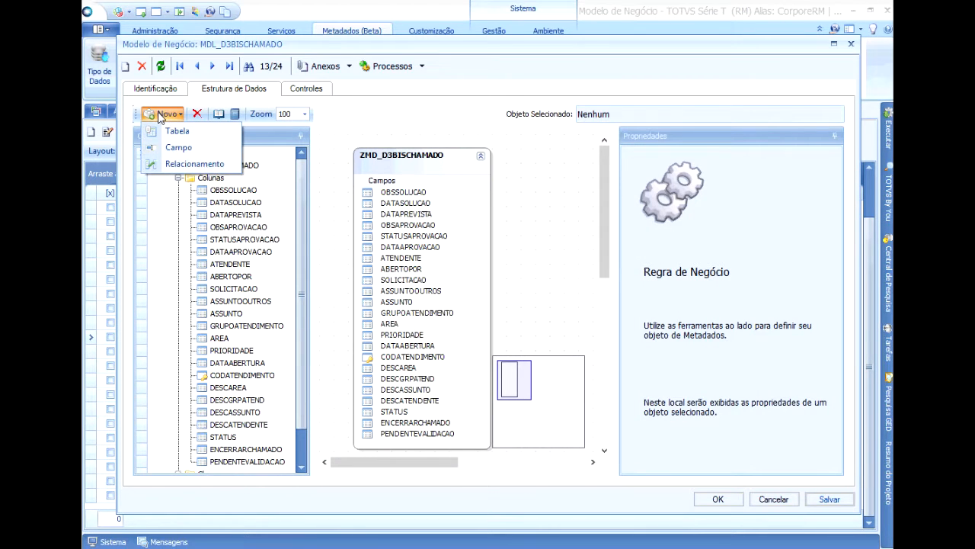
pyautogui.click(179, 148)
pyautogui.click(381, 174)
pyautogui.write('CHAPA')
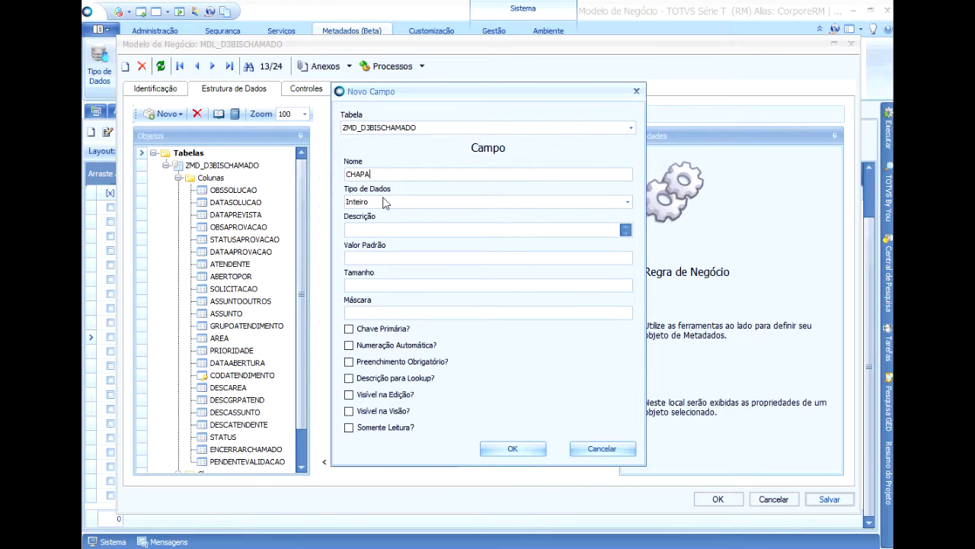
pyautogui.click(385, 201)
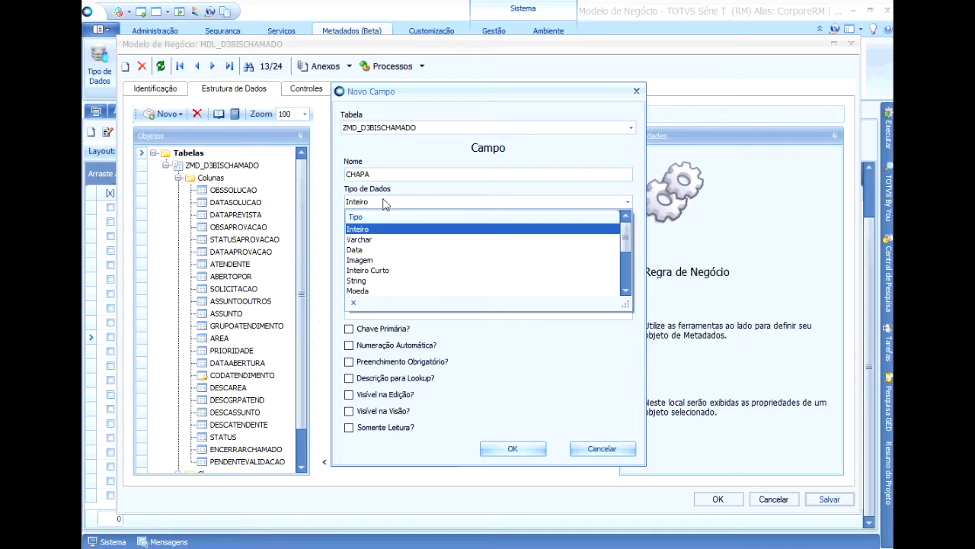
pyautogui.click(374, 230)
pyautogui.click(376, 283)
pyautogui.write('16')
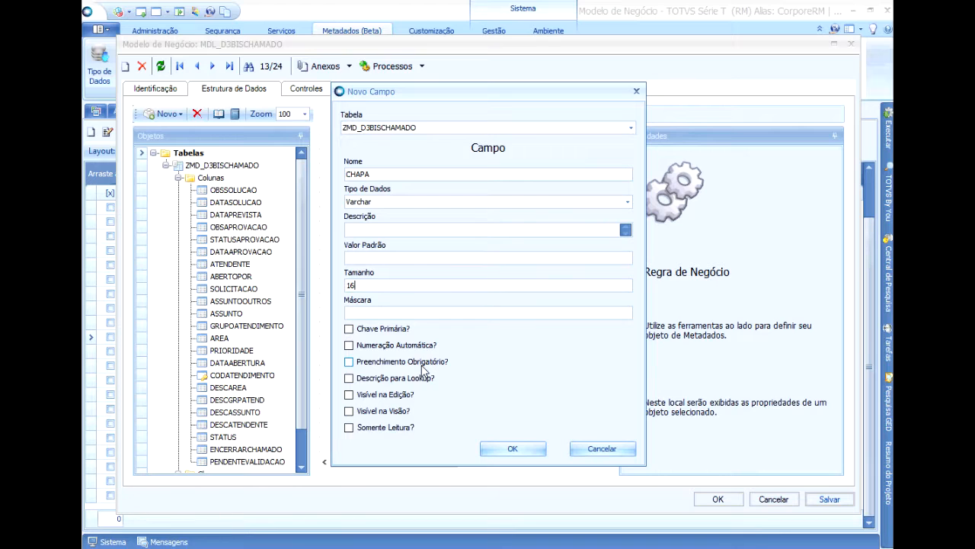
pyautogui.click(403, 396)
pyautogui.click(508, 450)
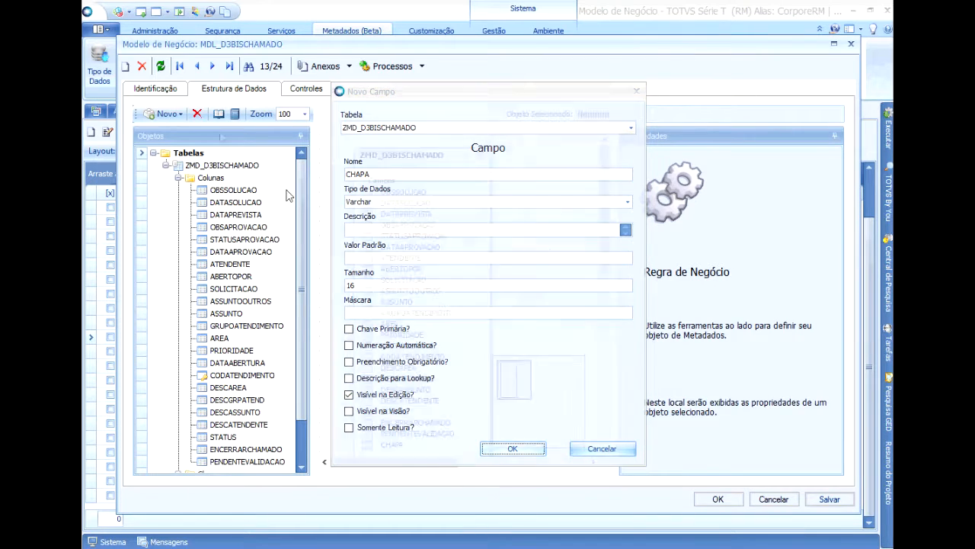
# Add a Boleano field named EXECUTARFUMANTE to ZMD_D3BISCHAMADO, marked Visível na Edição, and confirm the business model.
pyautogui.click(166, 114)
pyautogui.click(174, 145)
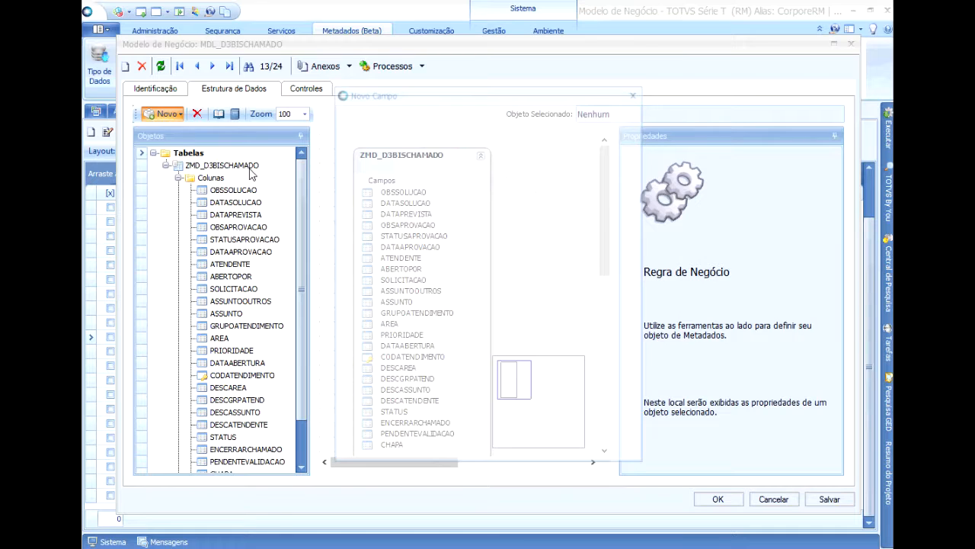
pyautogui.click(394, 173)
pyautogui.write('EXECUTAR')
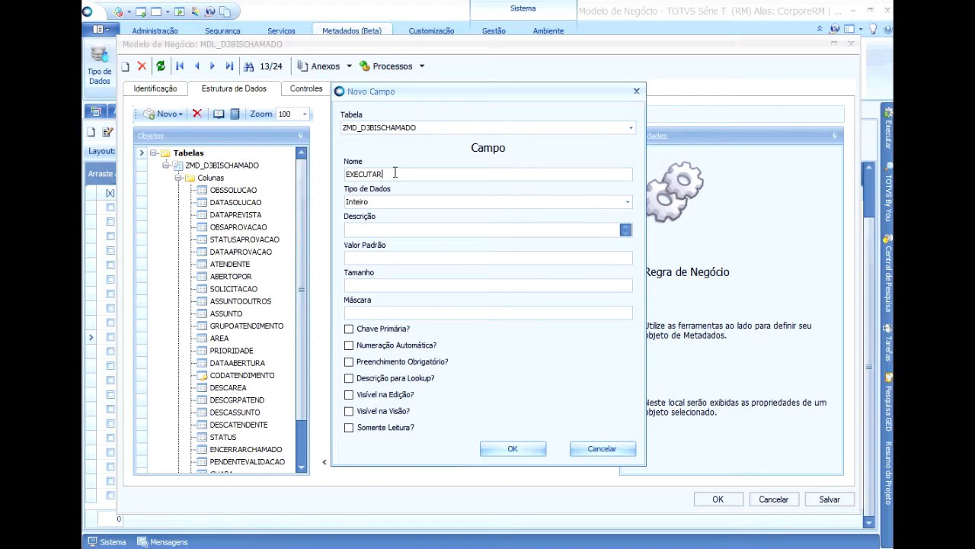
pyautogui.write('FUMANTE')
pyautogui.click(386, 202)
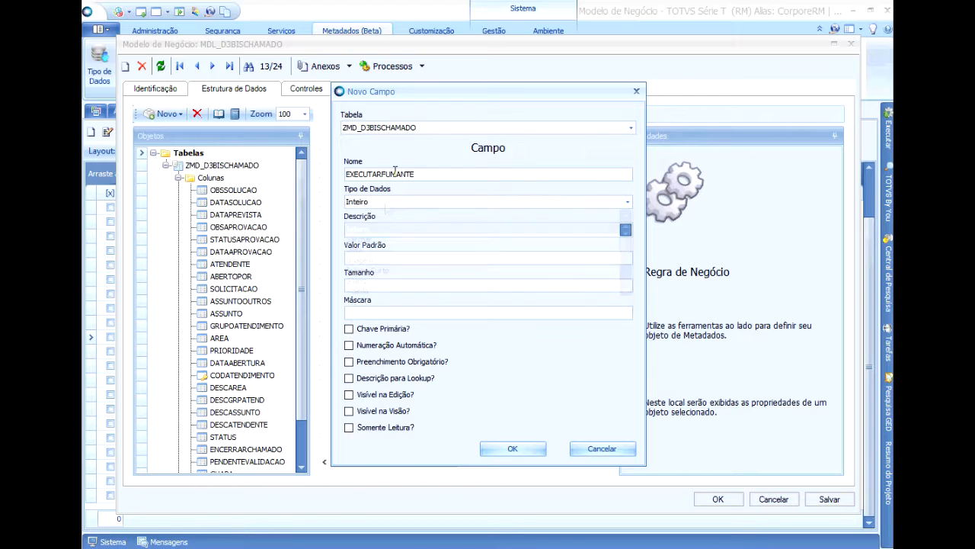
pyautogui.scroll(-3, 426, 259)
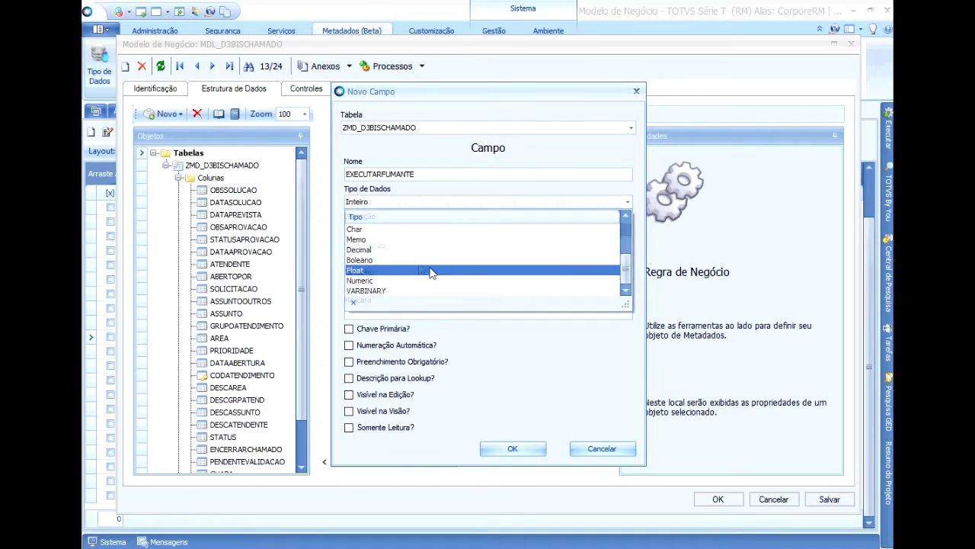
pyautogui.click(421, 268)
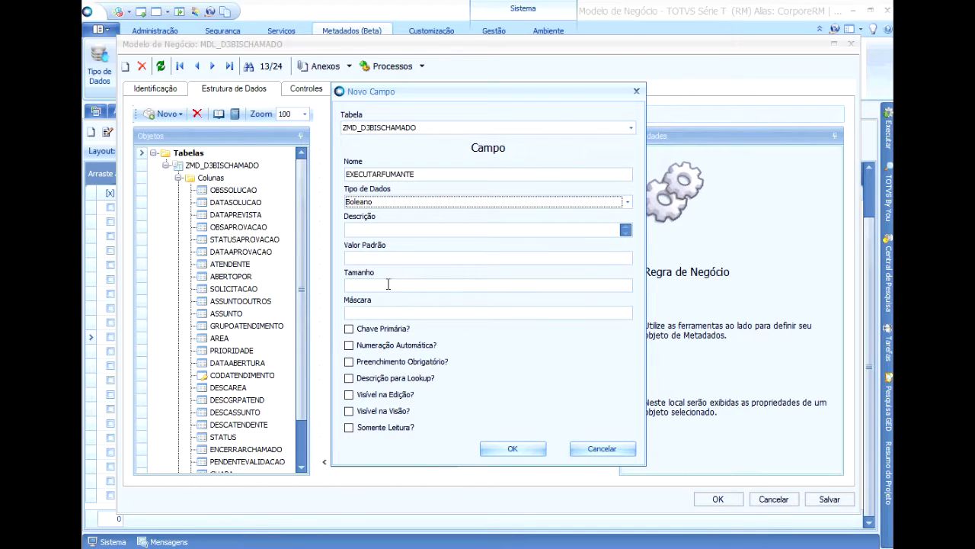
pyautogui.click(400, 394)
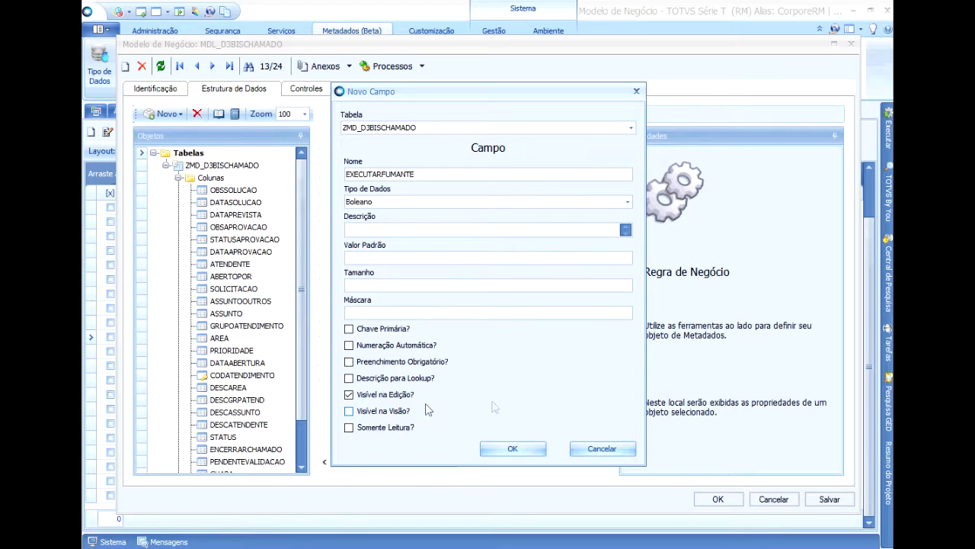
pyautogui.click(509, 448)
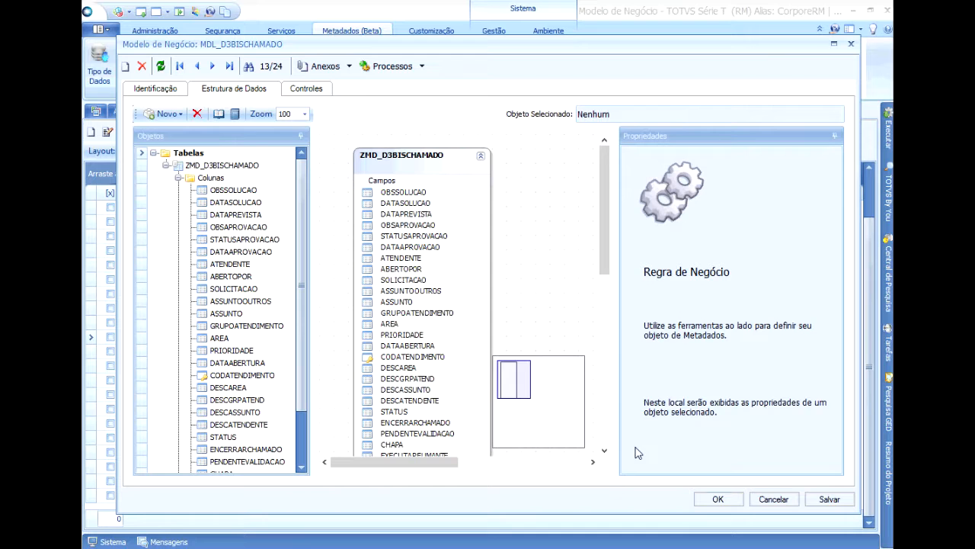
pyautogui.click(716, 499)
# In the presentation of form FRM_D3BISCHAMADO, add a TabPage to the form root and label it "Automatização".
pyautogui.click(274, 69)
pyautogui.click(203, 369)
pyautogui.doubleClick(202, 367)
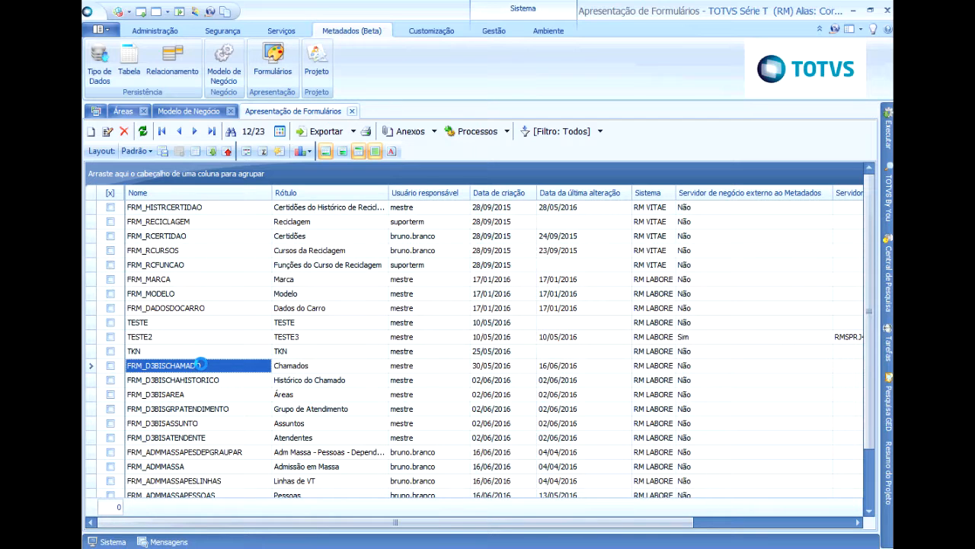
pyautogui.click(232, 89)
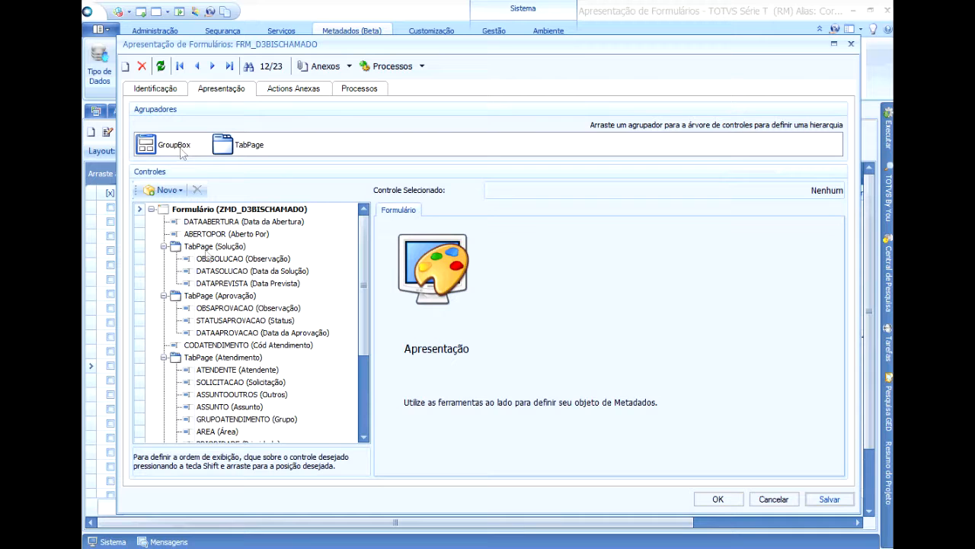
pyautogui.moveTo(228, 144); pyautogui.dragTo(216, 209)
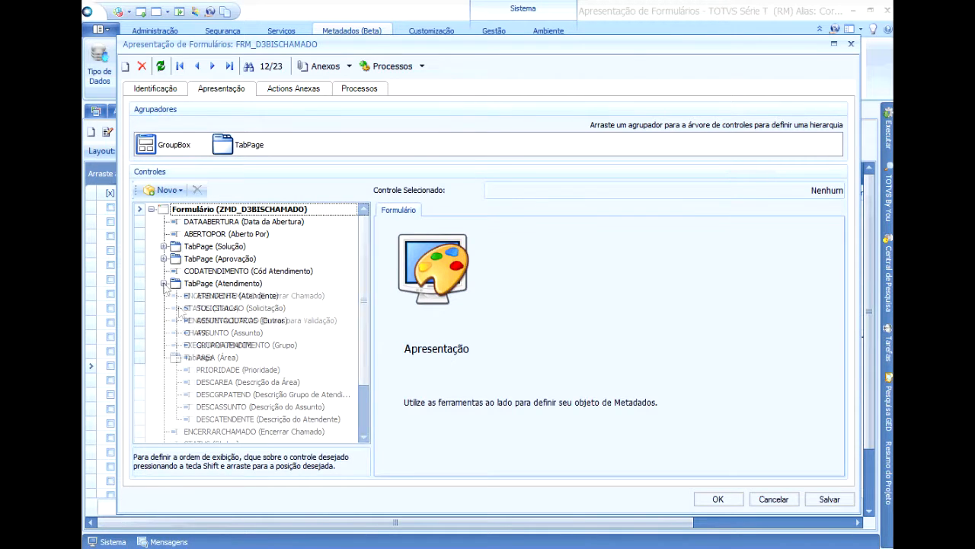
pyautogui.click(195, 358)
pyautogui.click(415, 241)
pyautogui.write('Automatização')
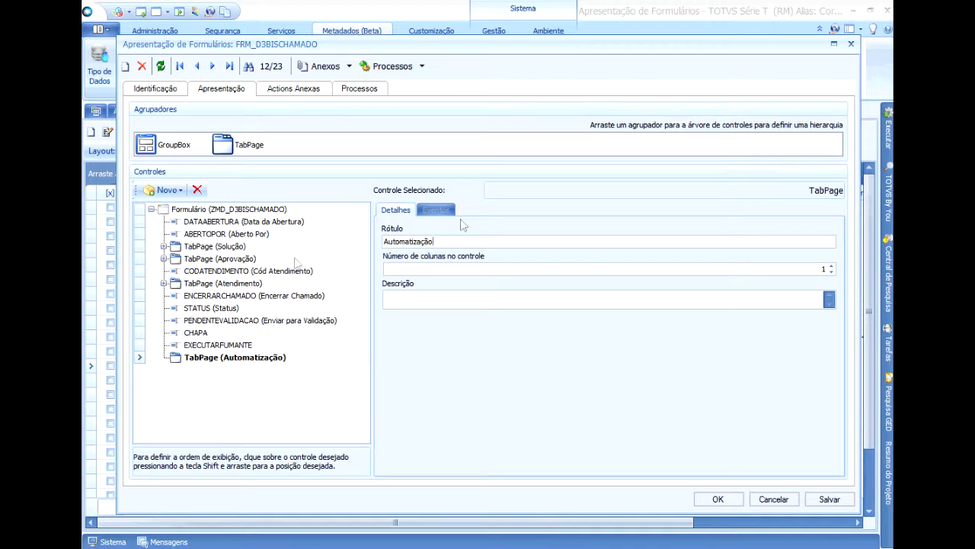
# Move the EXECUTARFUMANTE and CHAPA controls into the Automatização TabPage and label the CHAPA control "Chapa".
pyautogui.click(212, 347)
pyautogui.moveTo(201, 333); pyautogui.dragTo(221, 345)
pyautogui.click(210, 345)
pyautogui.click(421, 242)
pyautogui.write('Chapa')
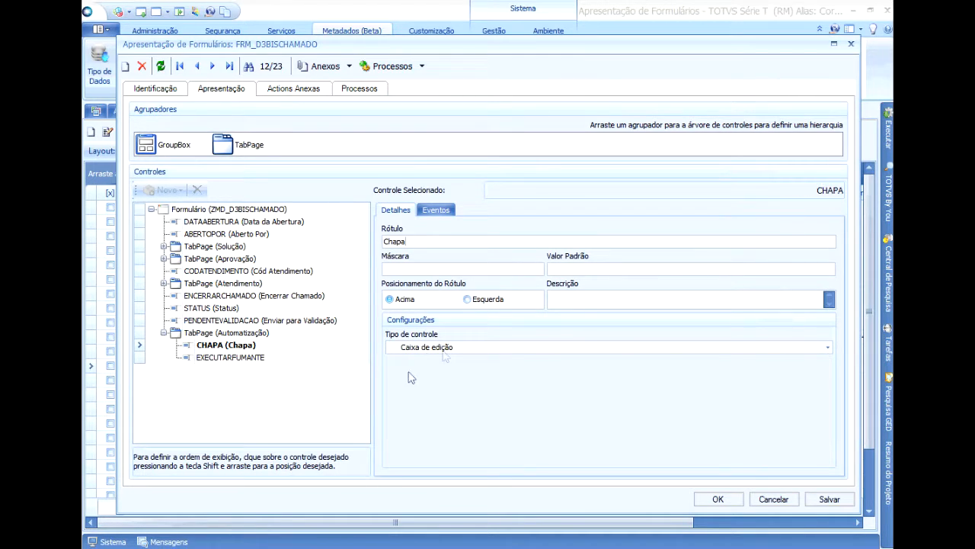
# Label the EXECUTARFUMANTE control "Executar Fumante" and set its control type to Caixa de seleção.
pyautogui.click(259, 357)
pyautogui.click(428, 241)
pyautogui.write('Executa')
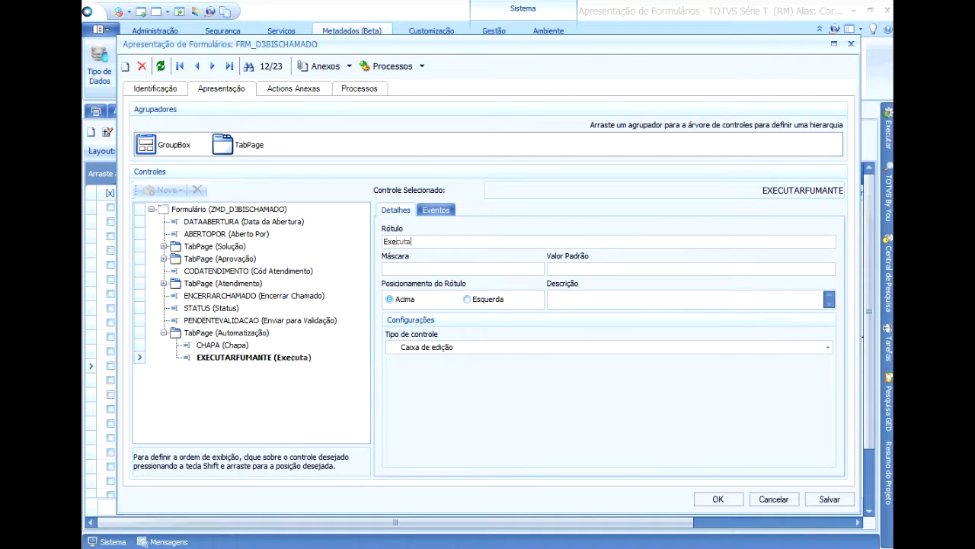
pyautogui.write('r Fumante')
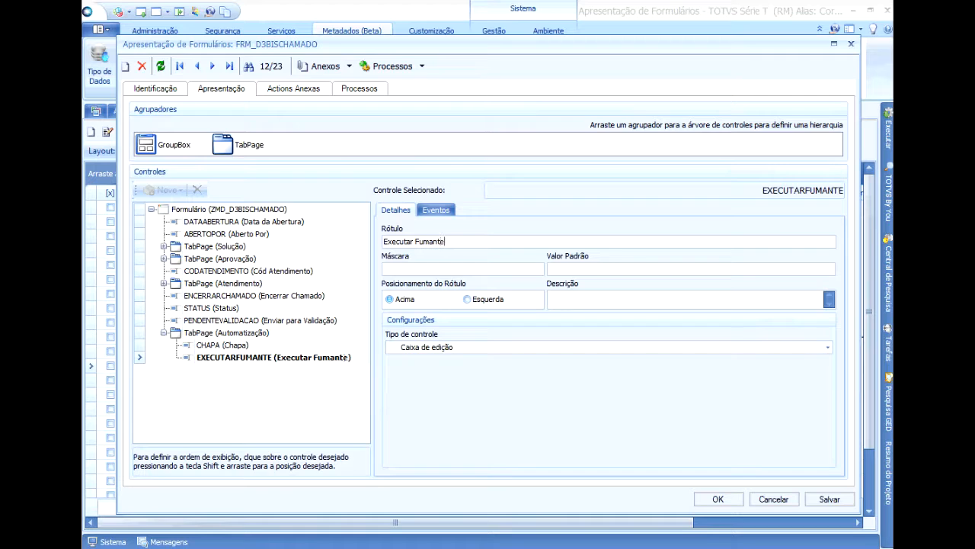
pyautogui.click(445, 349)
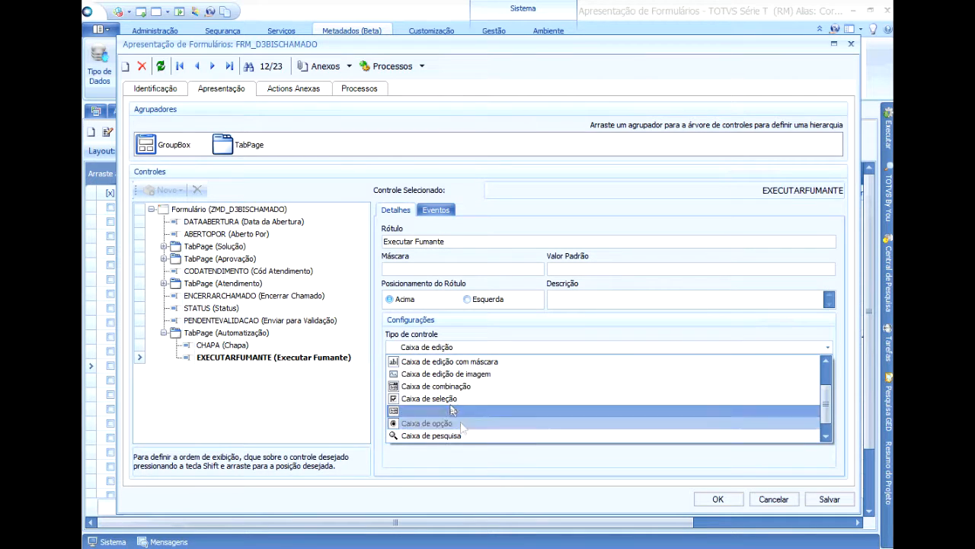
pyautogui.click(457, 410)
# Set the Executar Fumante control's marked value to True and unmarked value to False, then confirm the form.
pyautogui.write('True')
pyautogui.press('Down')
pyautogui.write('False')
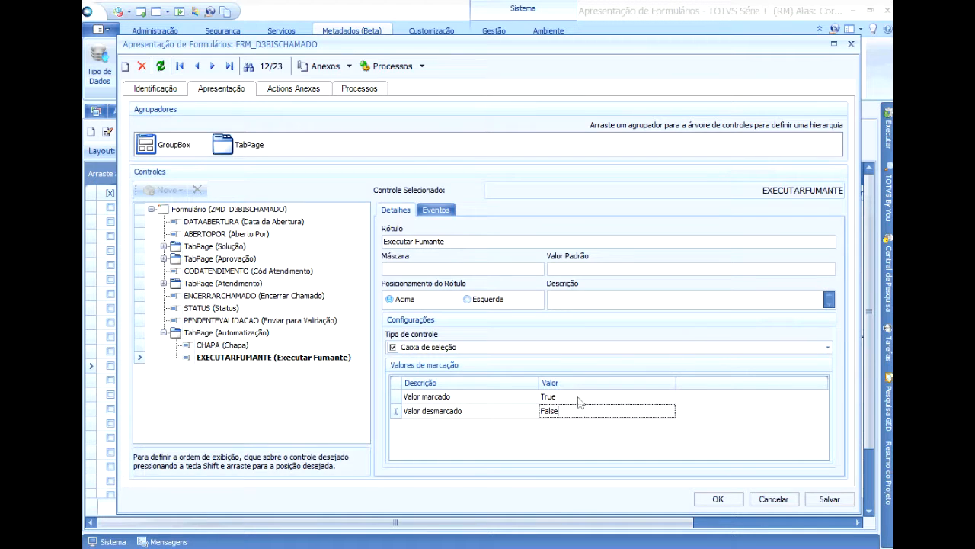
pyautogui.click(717, 498)
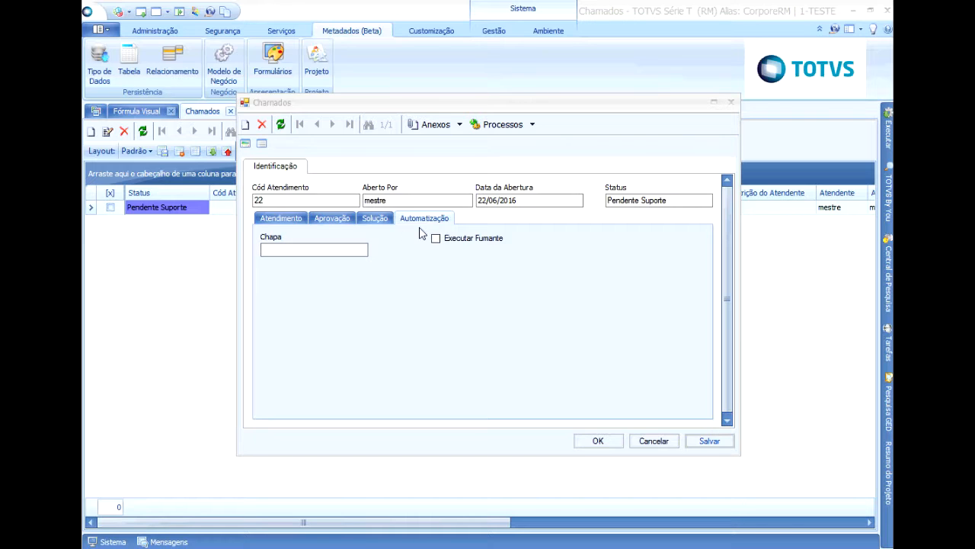
# Open the call's Fórmula Visual management and examine the Automatização formula attached to the Antes de Salvar o Registro trigger.
pyautogui.click(532, 125)
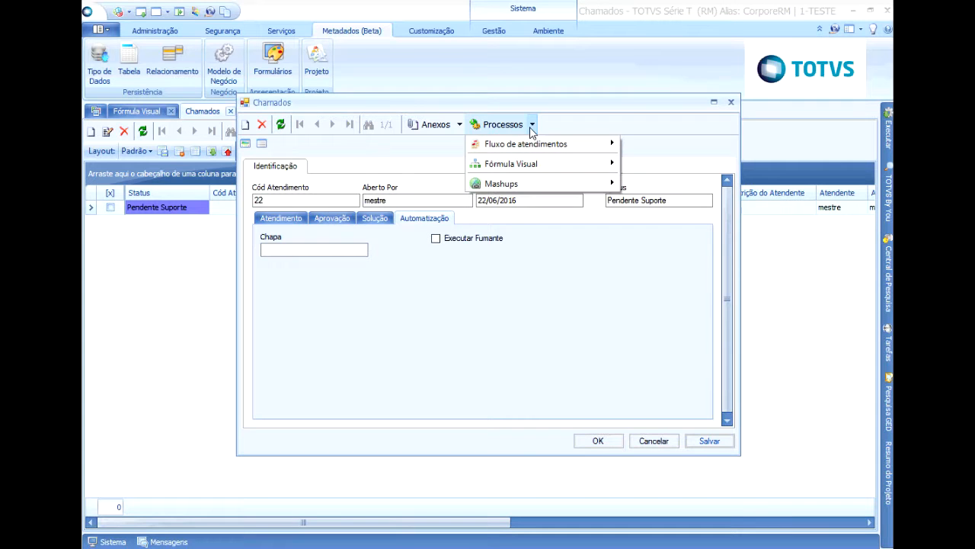
pyautogui.moveTo(537, 165)
pyautogui.click(636, 164)
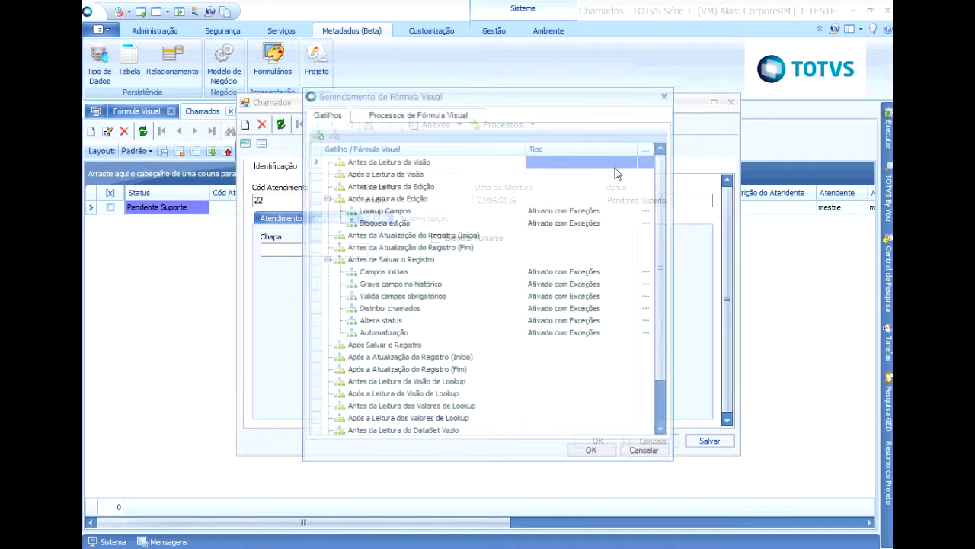
pyautogui.click(393, 261)
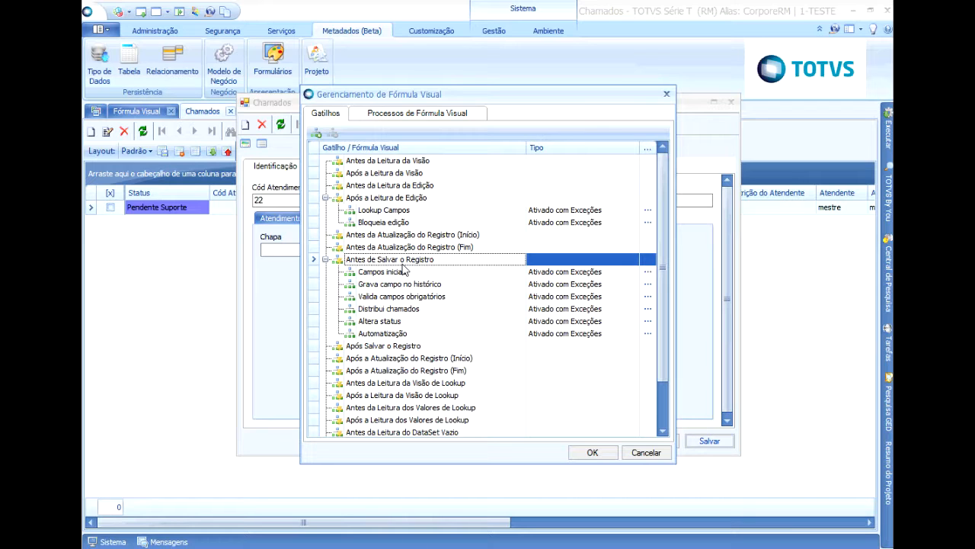
pyautogui.click(397, 336)
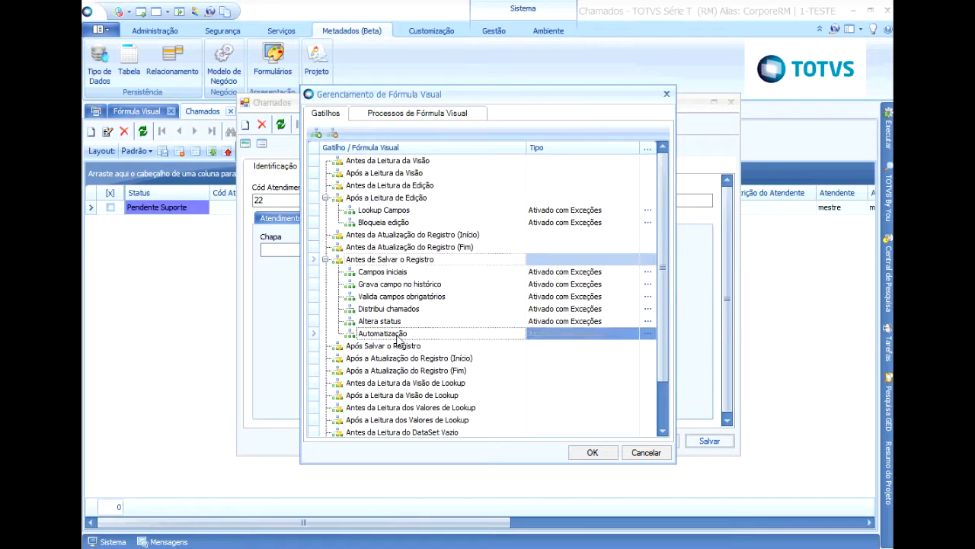
pyautogui.click(565, 451)
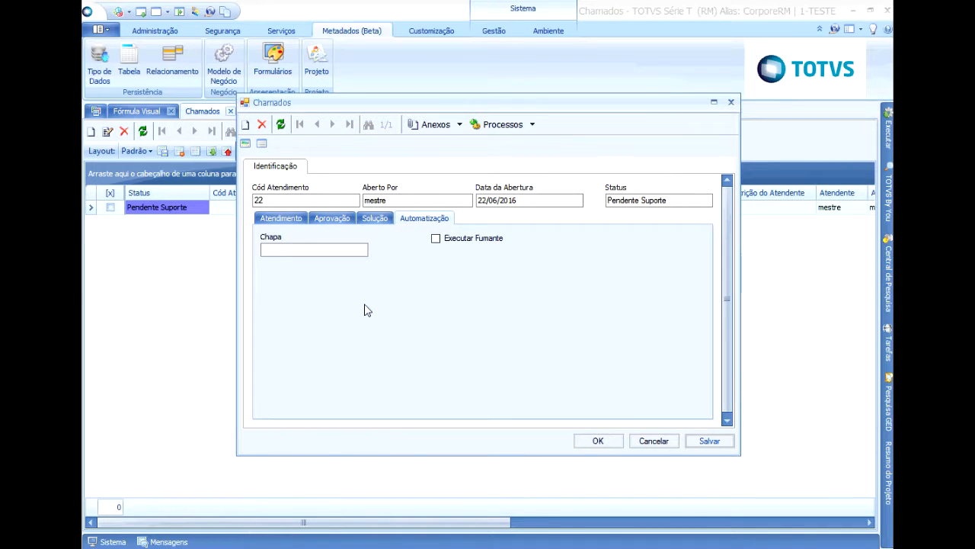
# Switch to SQL Server Management Studio, run the CHAPA, NOME and FUMANTE query, and examine the FUMANTE value of the fifth employee listed.
pyautogui.click(337, 250)
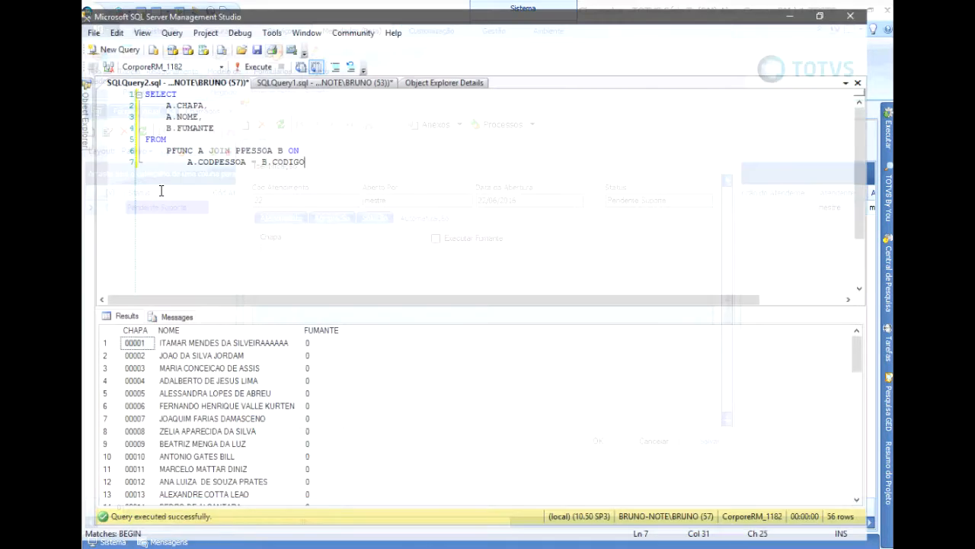
pyautogui.press('F5')
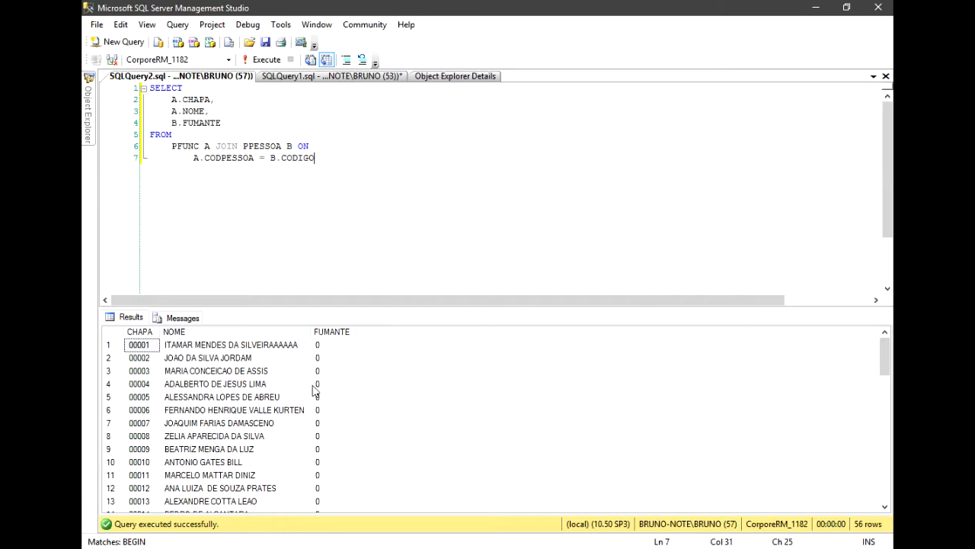
pyautogui.moveTo(143, 397); pyautogui.dragTo(312, 397)
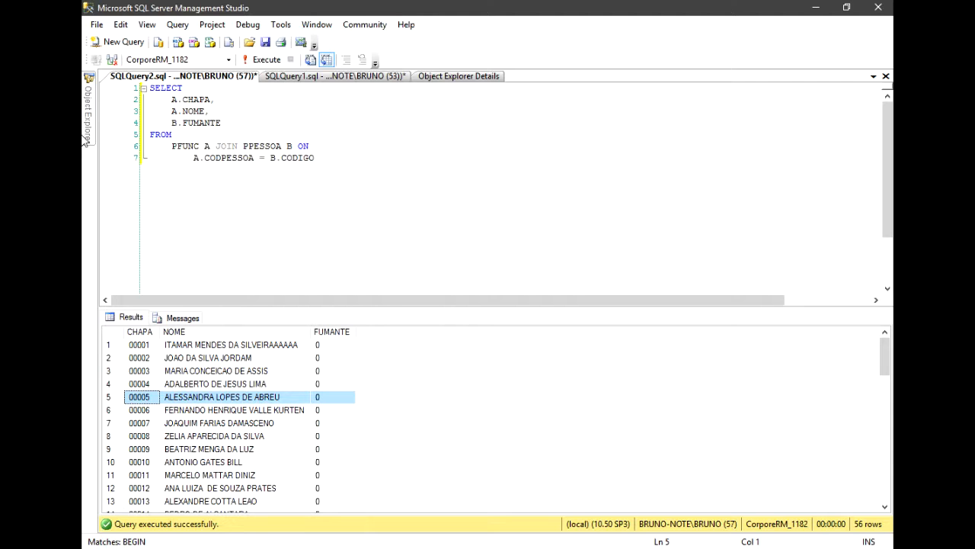
pyautogui.moveTo(67, 152)
pyautogui.click(169, 276)
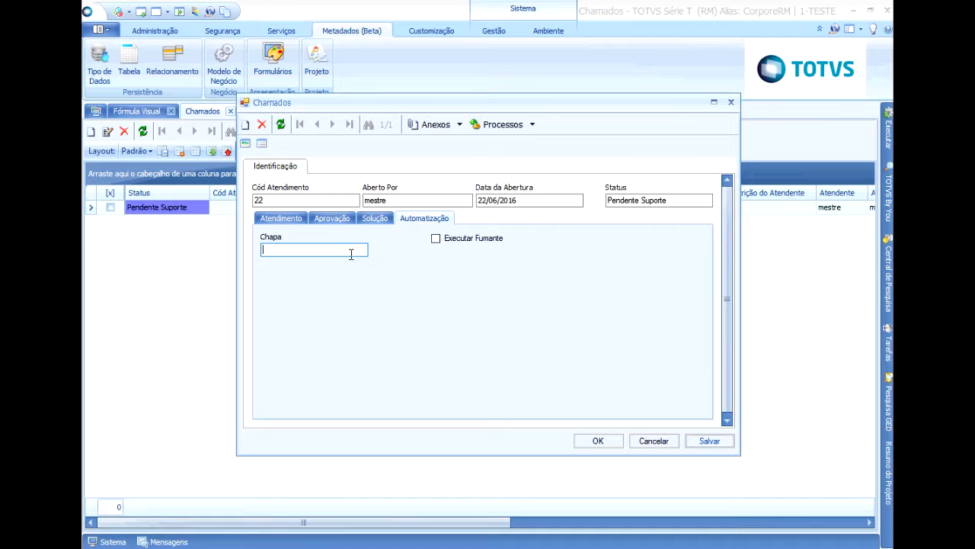
# In the call's Automatização section, fill Chapa with the fifth employee's registration number, enable Executar Fumante, and save the call.
pyautogui.click(321, 250)
pyautogui.write('00005')
pyautogui.click(436, 238)
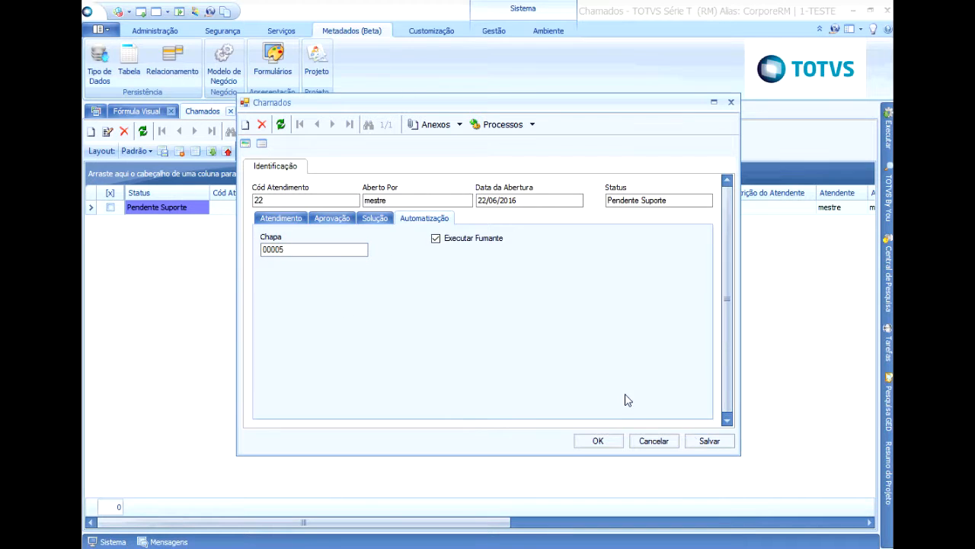
pyautogui.click(704, 440)
# Rerun the employee query in SQL Server Management Studio, recheck the same employee's FUMANTE value, and return to the call in TOTVS RM.
pyautogui.hotkey('alt', 'Tab')
pyautogui.click(218, 176)
pyautogui.press('F5')
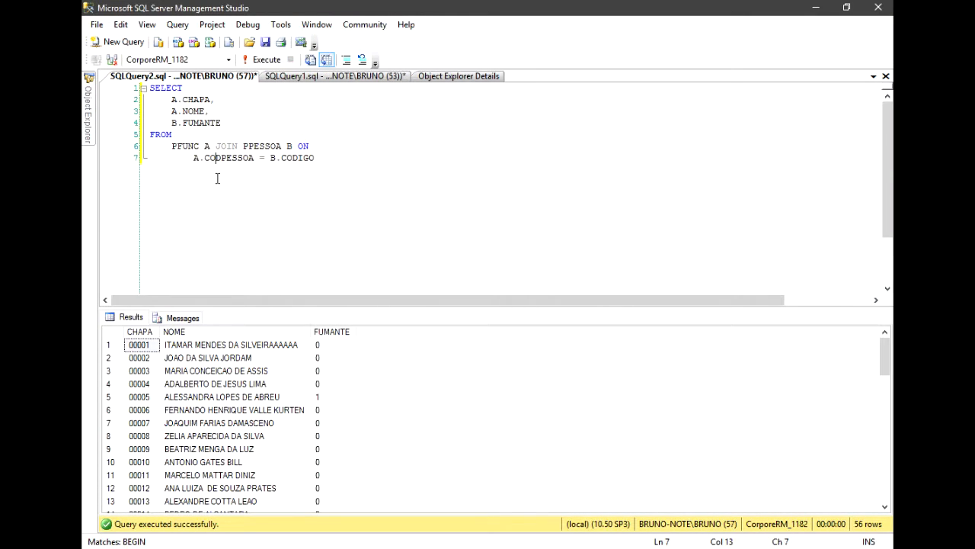
pyautogui.moveTo(148, 401); pyautogui.dragTo(324, 401)
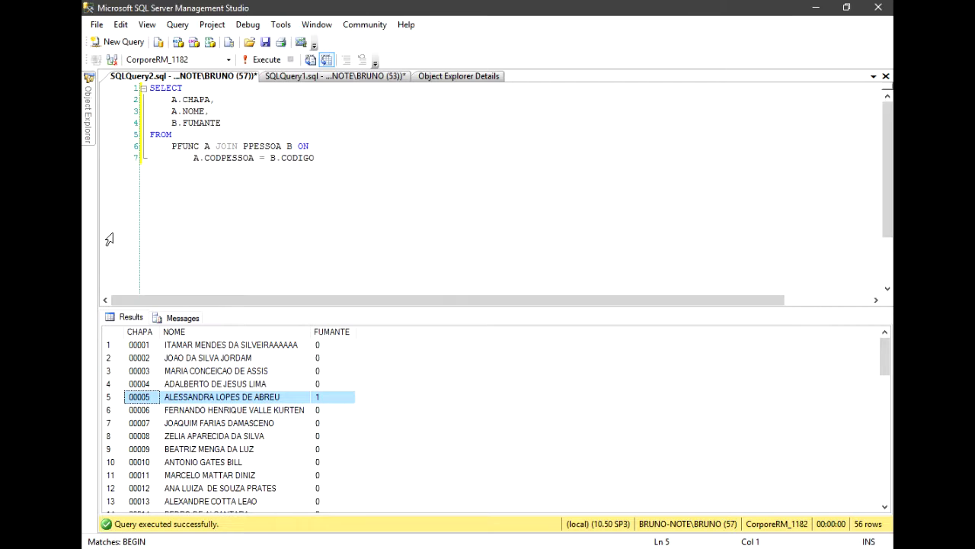
pyautogui.moveTo(76, 200)
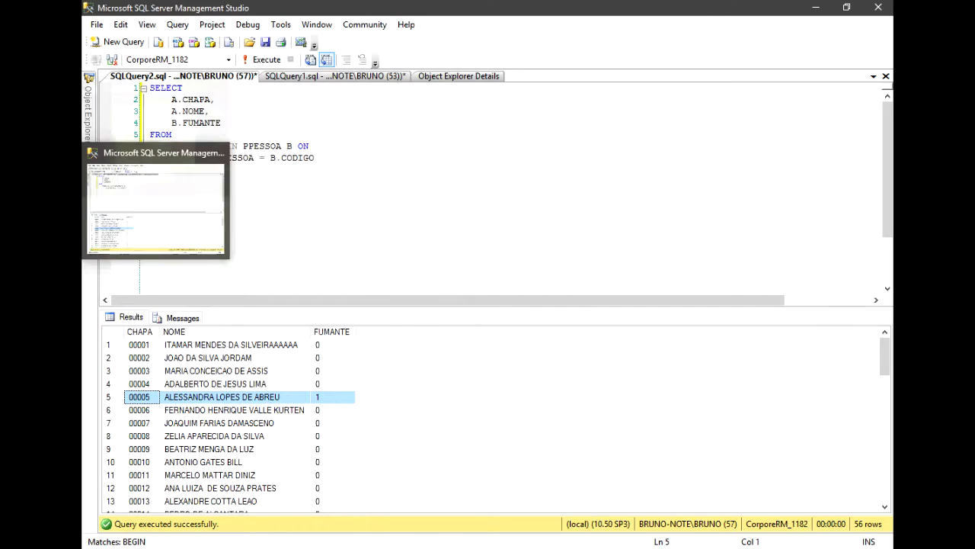
pyautogui.moveTo(77, 152)
pyautogui.click(157, 200)
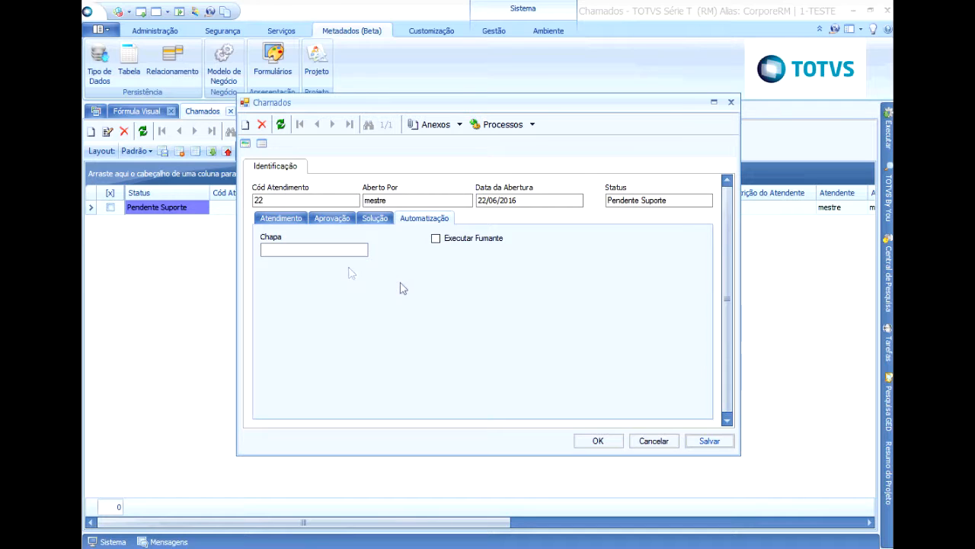
# Open the call's Histórico attachment to examine the recorded field changes, and go back to the Atendimento details to review the request.
pyautogui.click(339, 252)
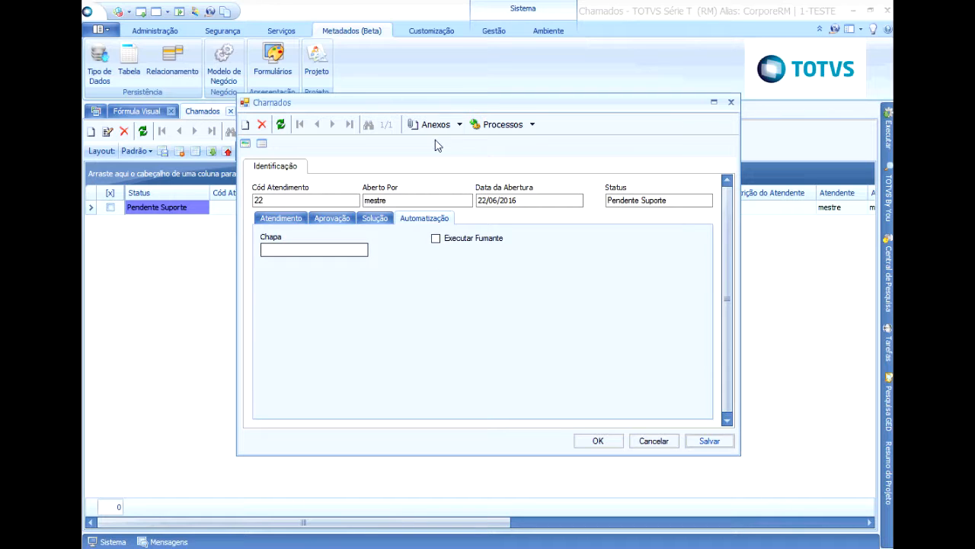
pyautogui.click(455, 126)
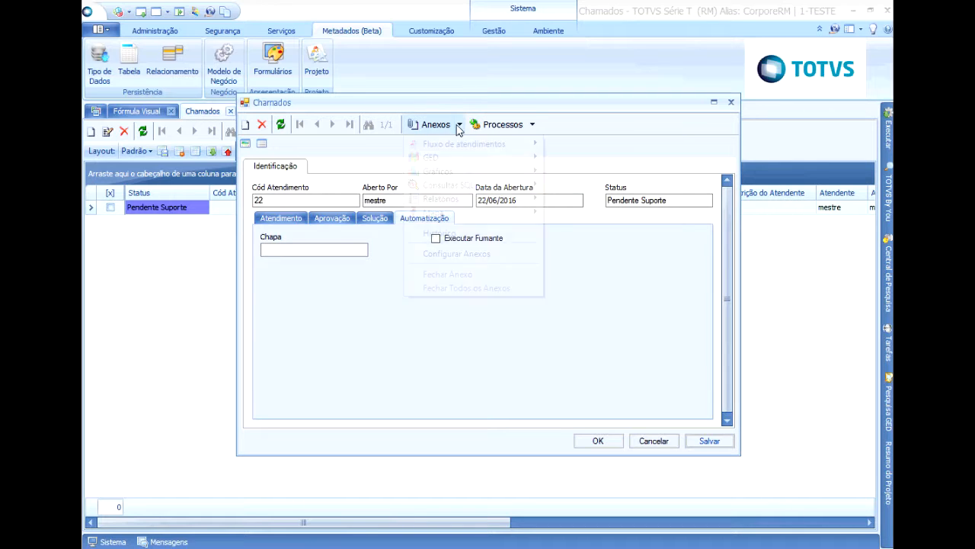
pyautogui.click(451, 231)
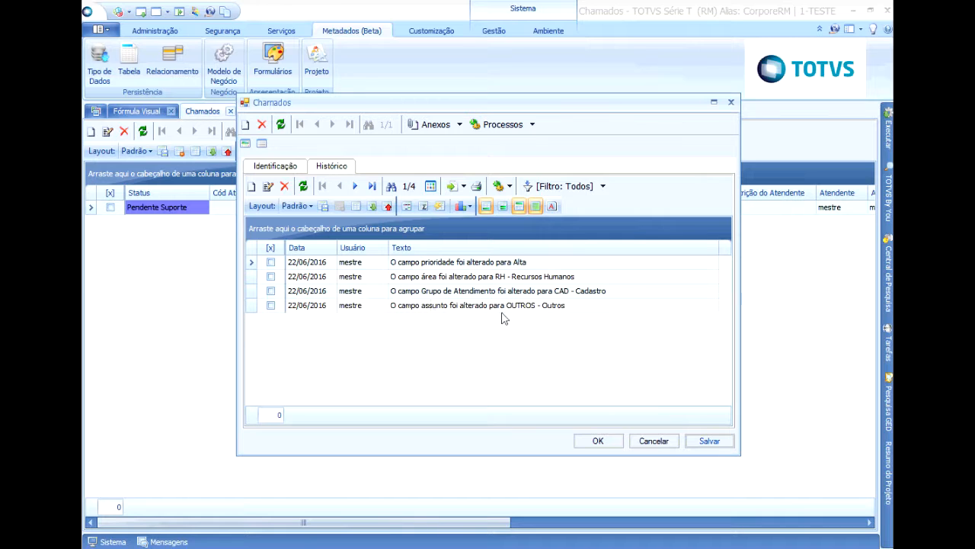
pyautogui.click(291, 170)
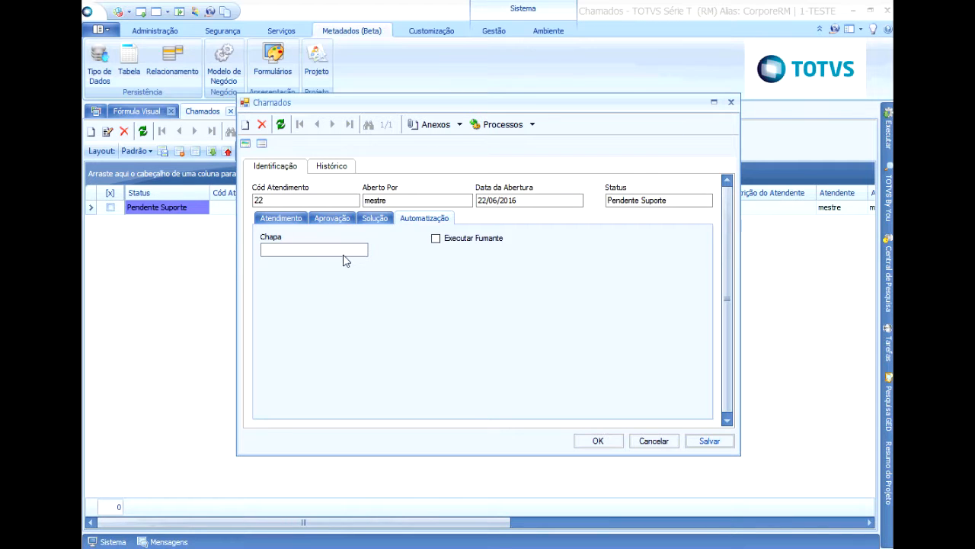
pyautogui.click(297, 223)
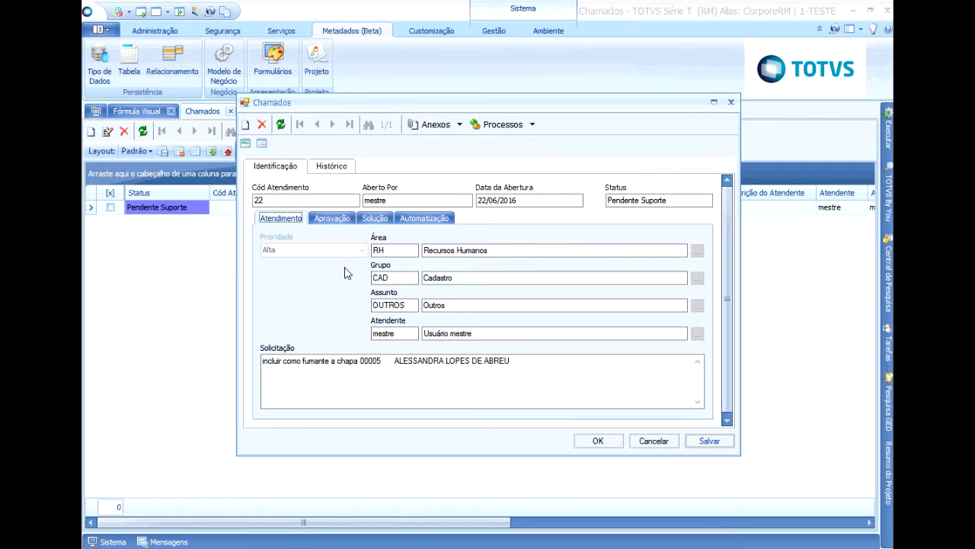